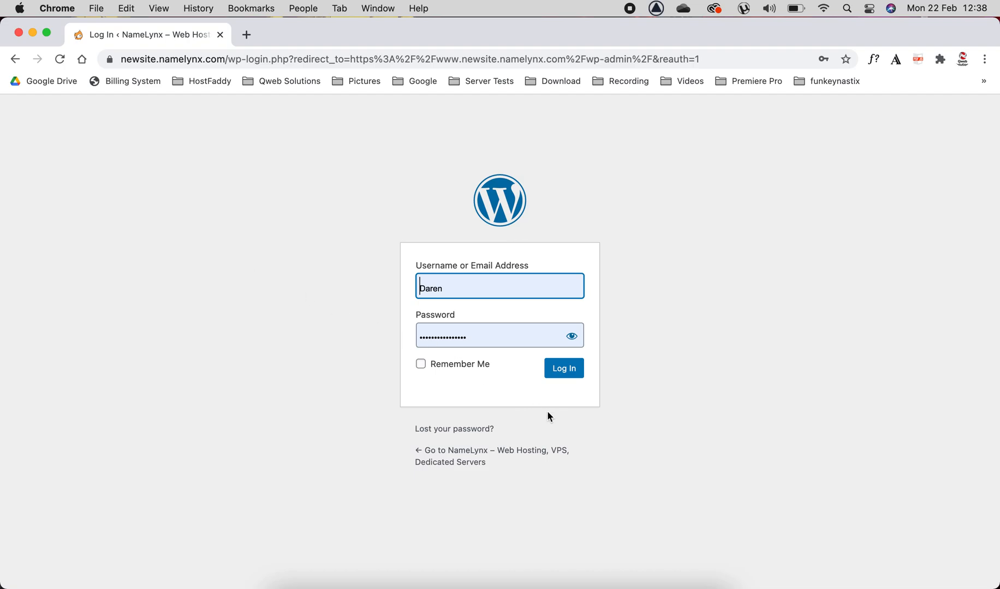
# Step: Log in to WordPress with the prefilled credentials and open the list of all pages
pyautogui.click(571, 370)
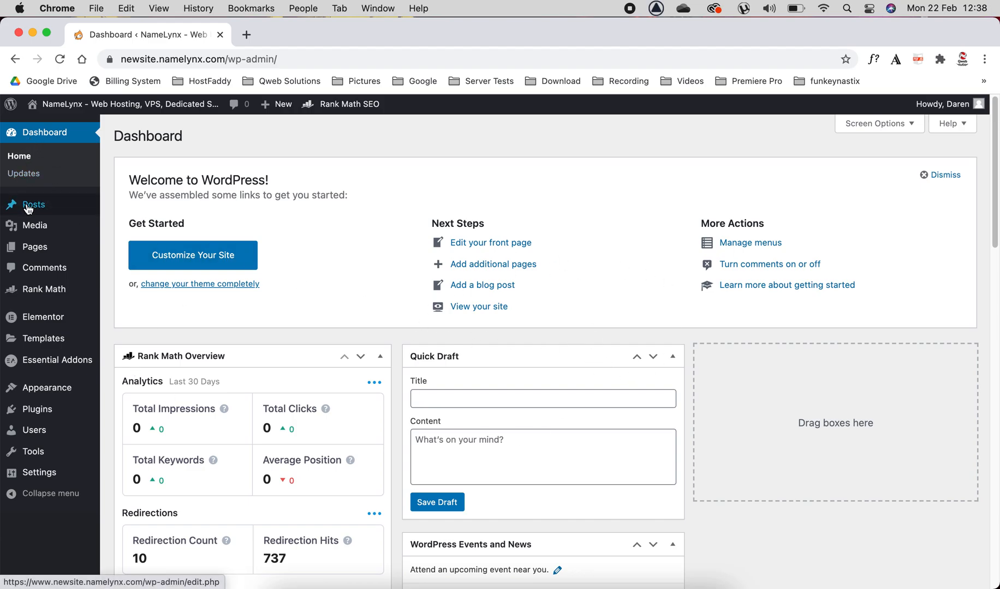
pyautogui.moveTo(43, 254)
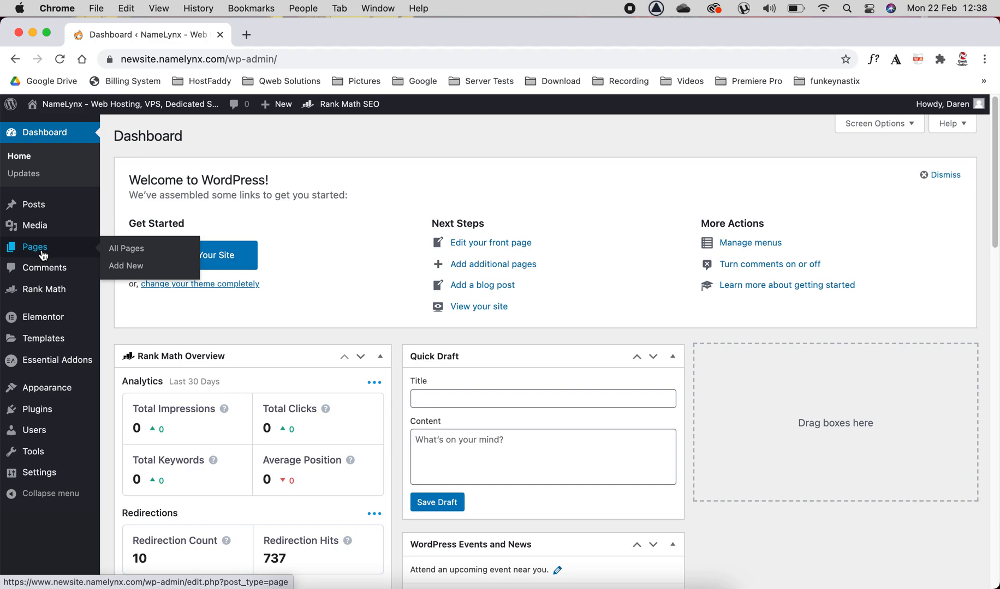
pyautogui.moveTo(44, 348)
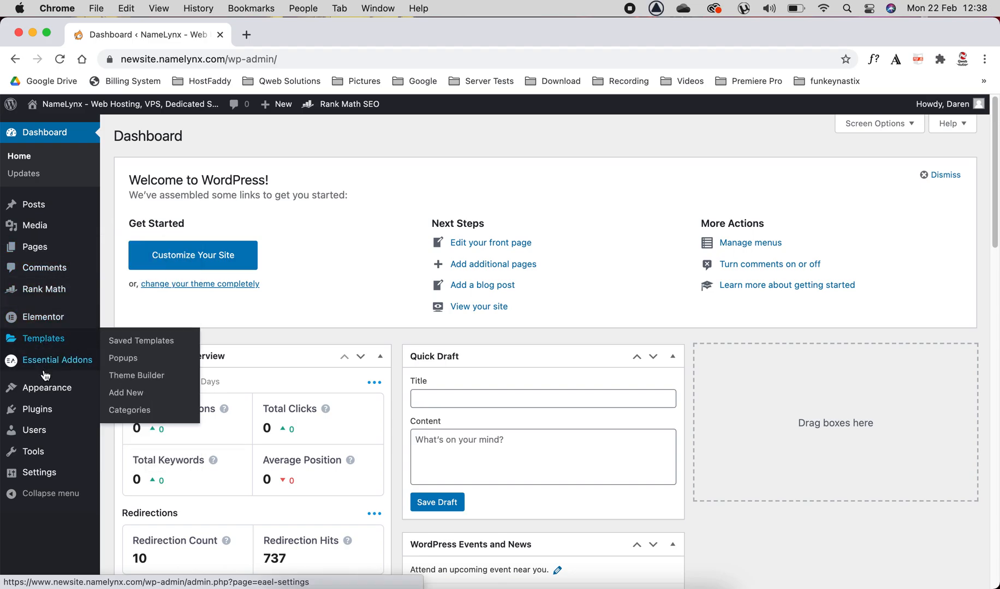
pyautogui.moveTo(48, 391)
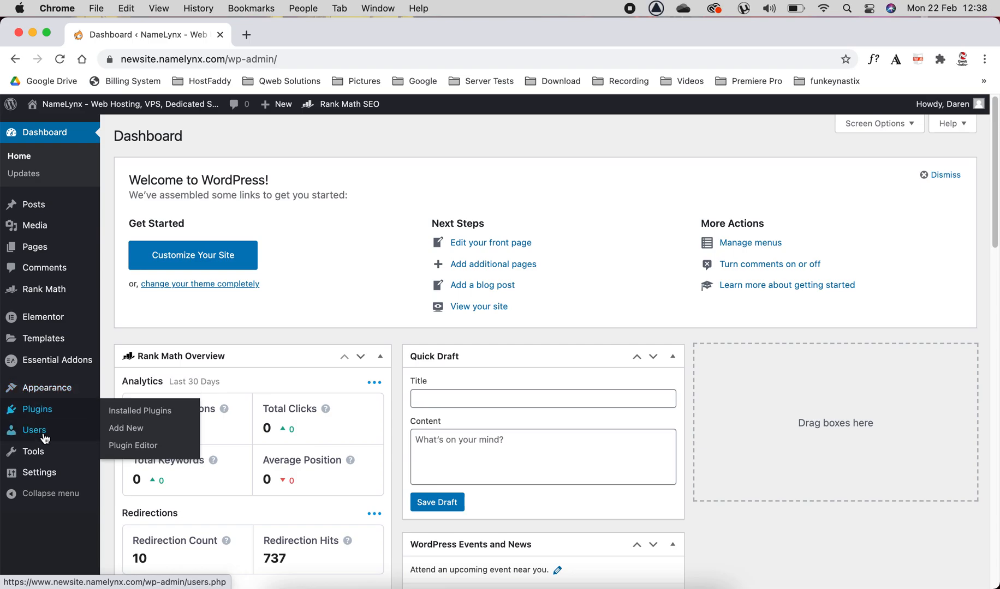
pyautogui.moveTo(38, 453)
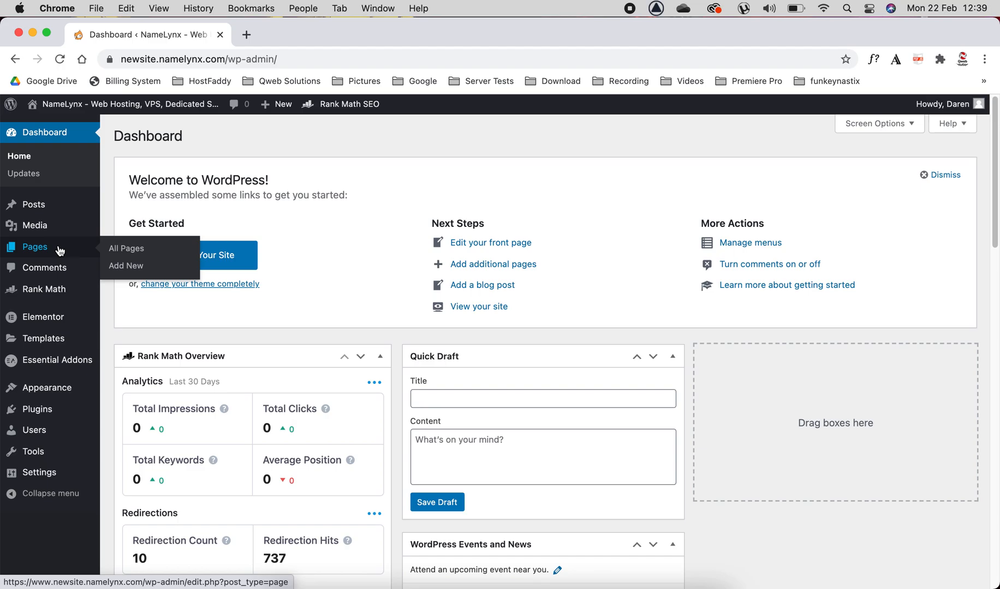
pyautogui.click(125, 250)
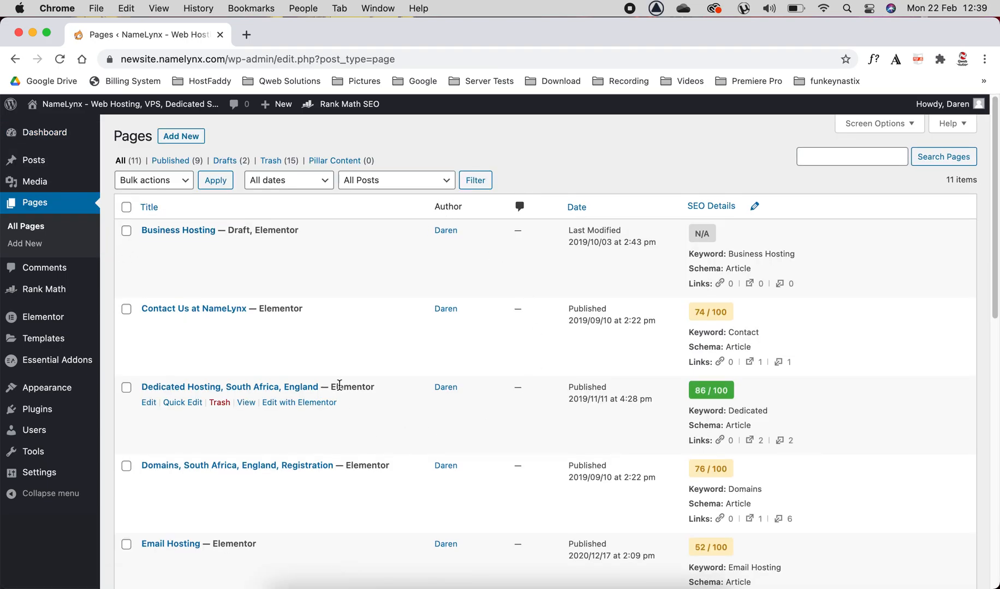
# Step: Review the pages list, examining the Draft, Elementor and Front Page labels beside the page titles
pyautogui.scroll(-1, 338, 385)
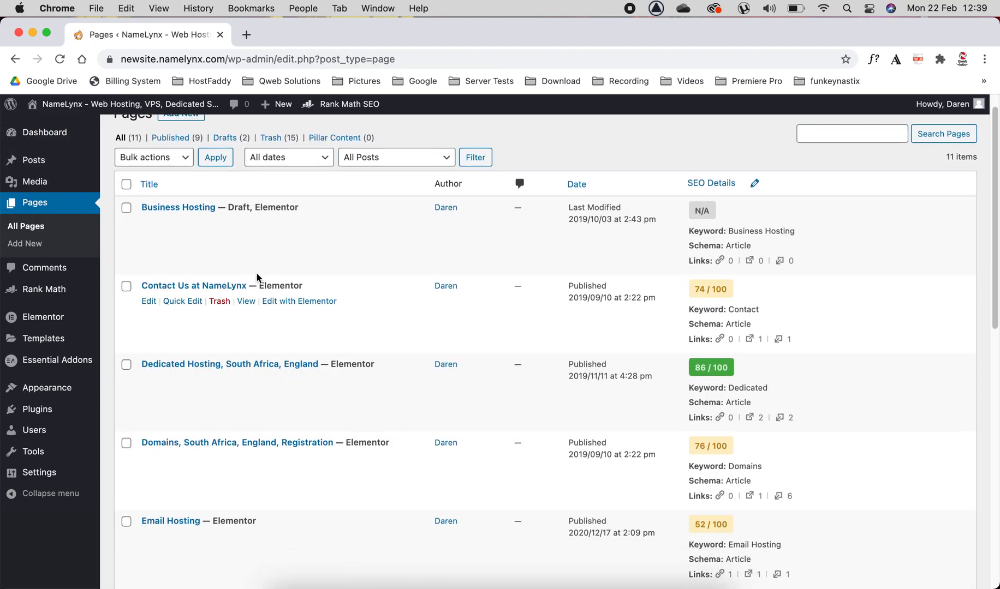
pyautogui.scroll(-1, 274, 237)
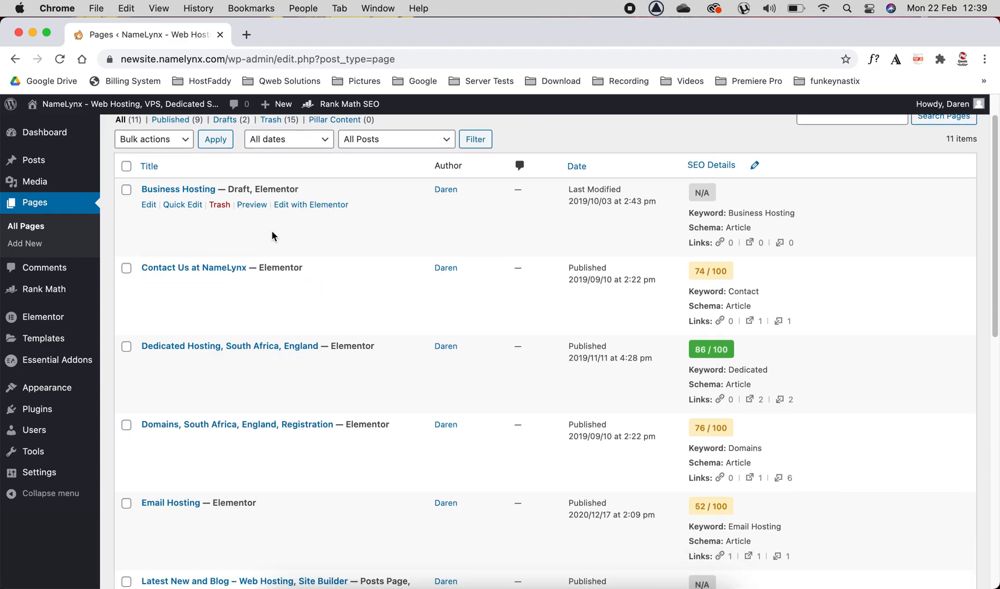
pyautogui.moveTo(235, 190); pyautogui.dragTo(333, 194)
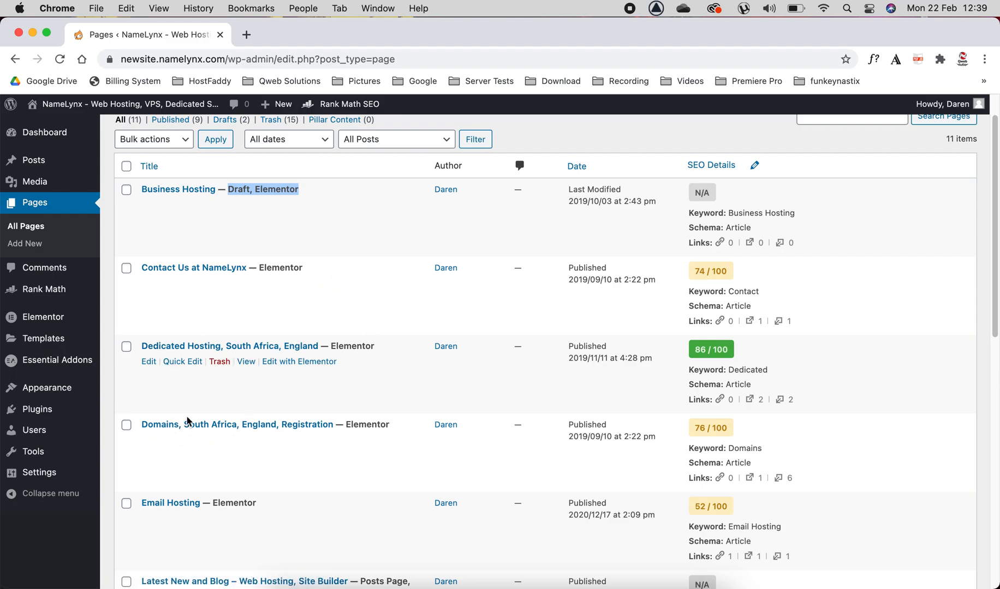
pyautogui.scroll(-3, 200, 416)
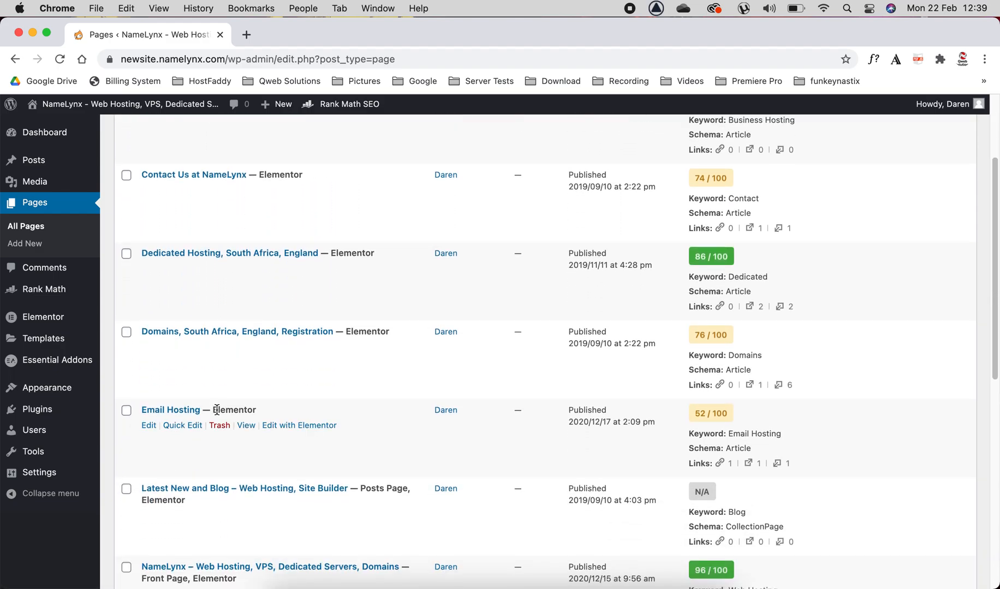
pyautogui.scroll(-5, 217, 410)
pyautogui.scroll(-4, 217, 410)
pyautogui.scroll(-5, 218, 416)
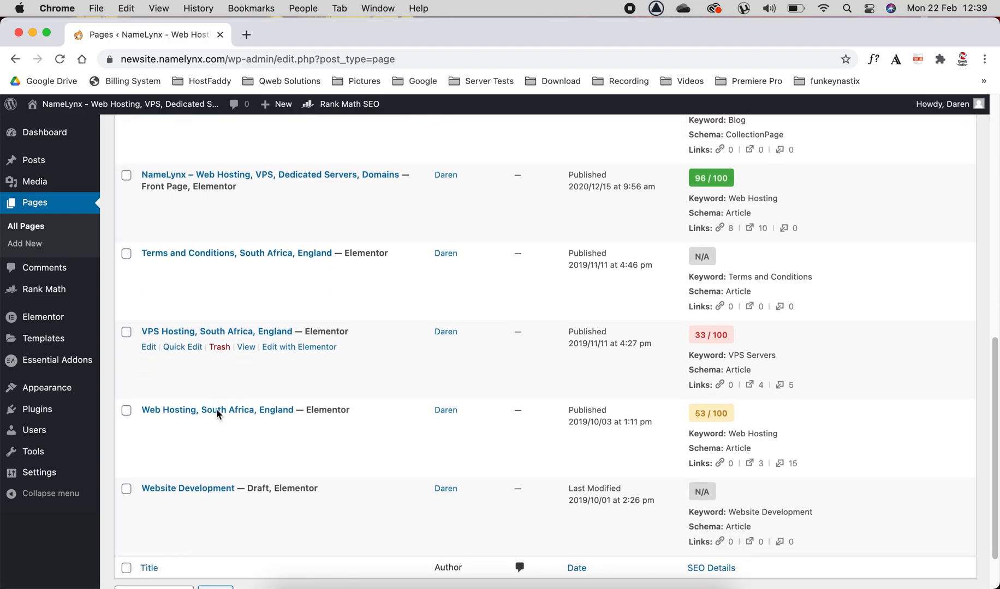
pyautogui.scroll(-2, 216, 409)
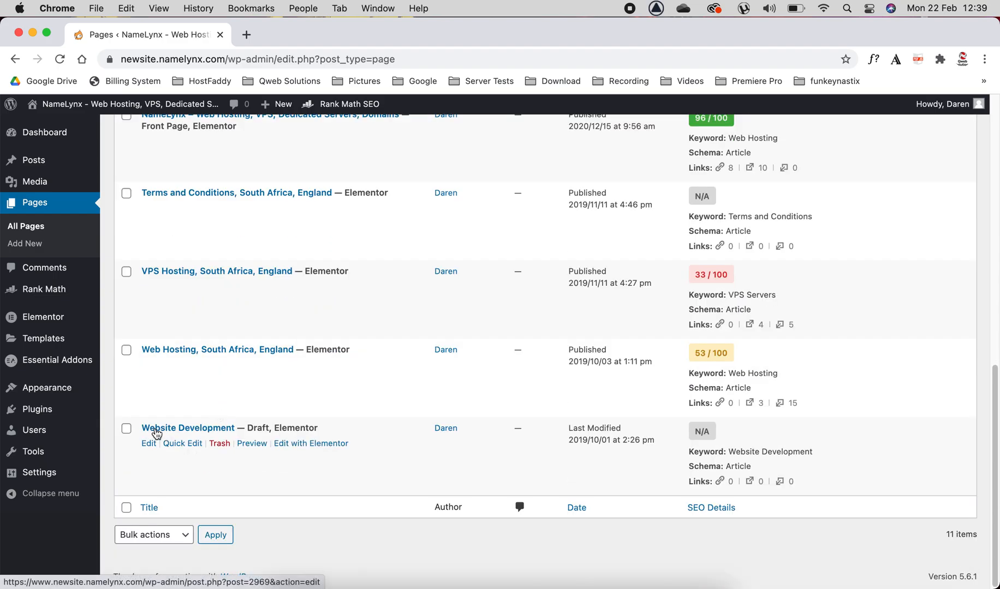
pyautogui.scroll(4, 217, 412)
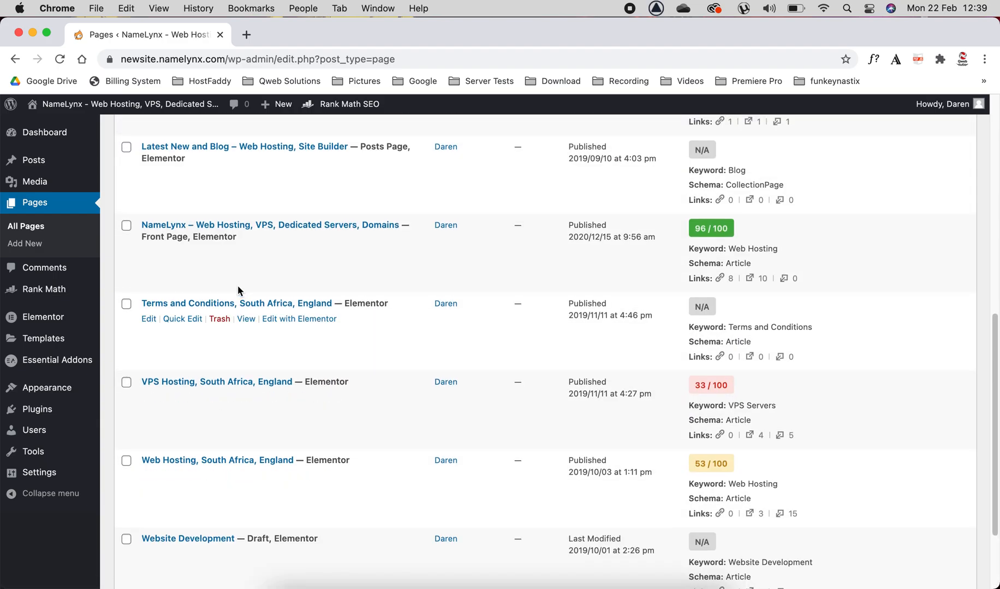
pyautogui.moveTo(141, 235); pyautogui.dragTo(187, 236)
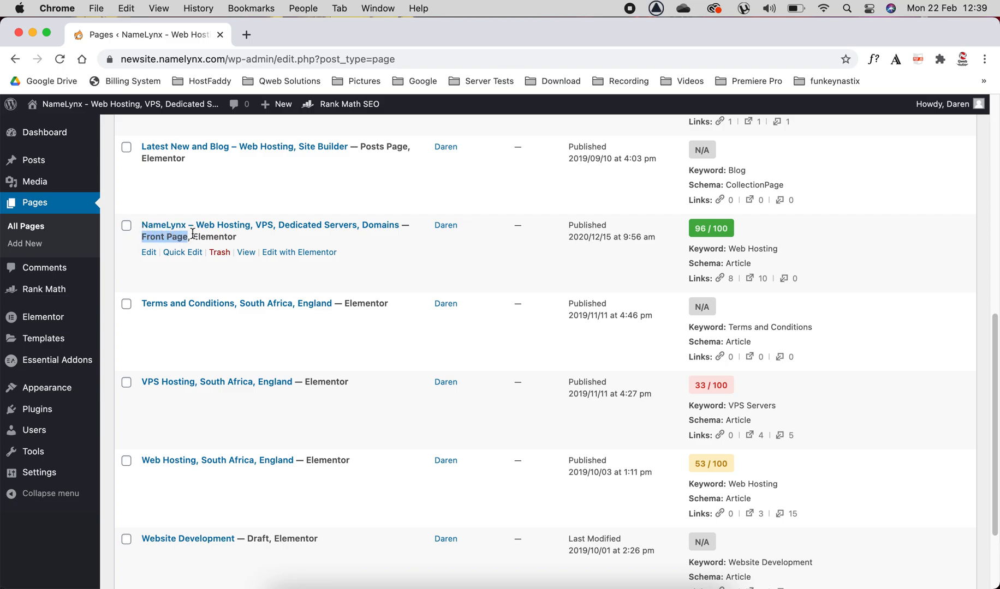
pyautogui.moveTo(41, 473)
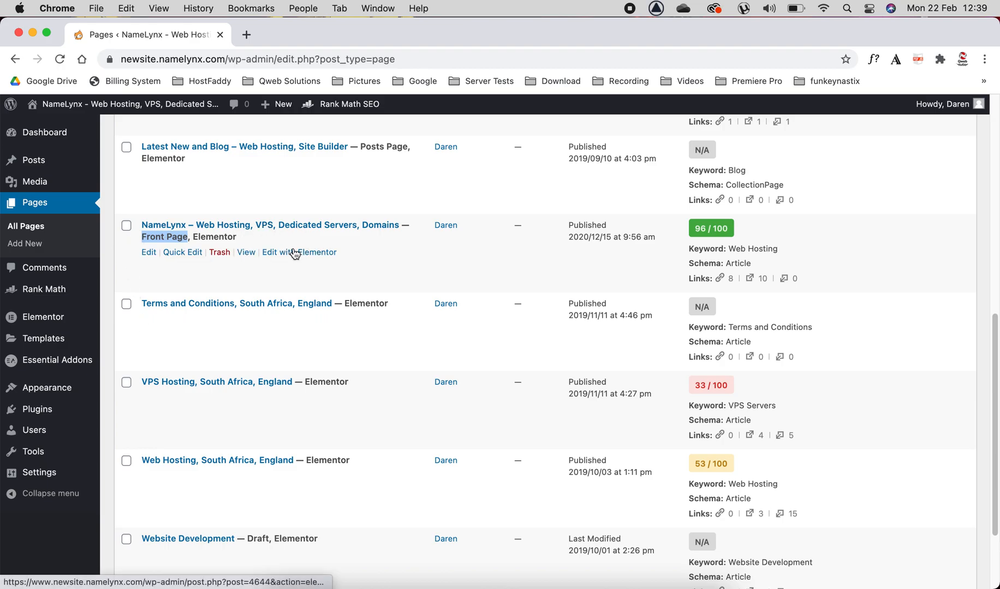
# Step: Open the site's front page for editing with Elementor in a new browser tab and switch to it
pyautogui.rightClick(297, 250)
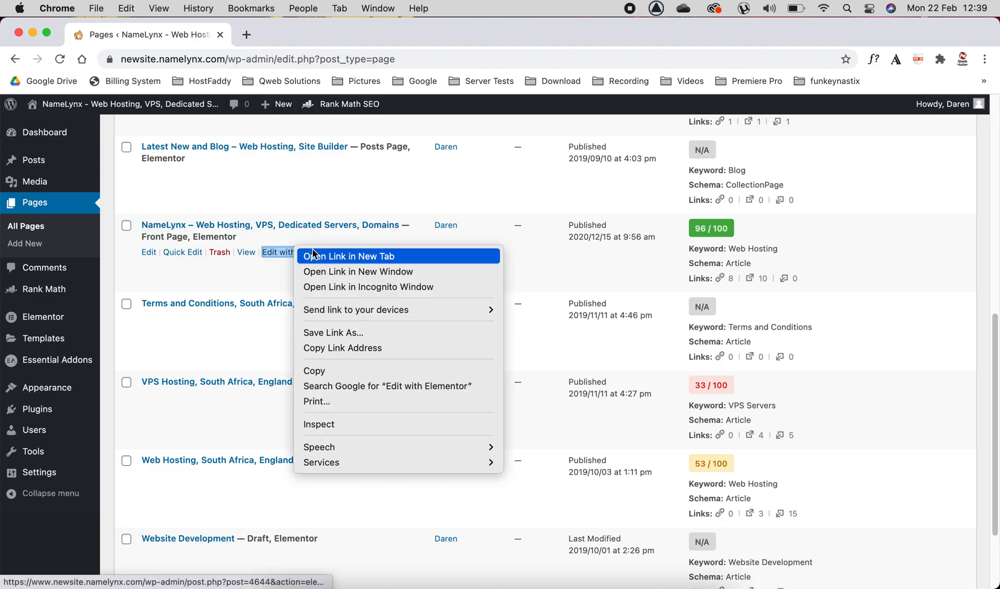
pyautogui.click(357, 256)
pyautogui.click(303, 35)
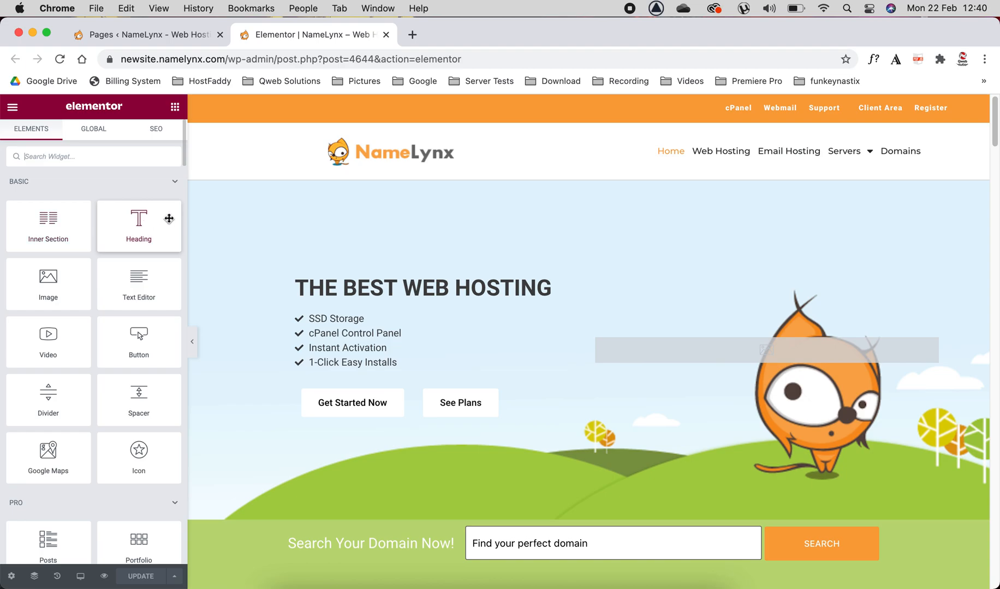
pyautogui.moveTo(126, 219); pyautogui.dragTo(171, 241)
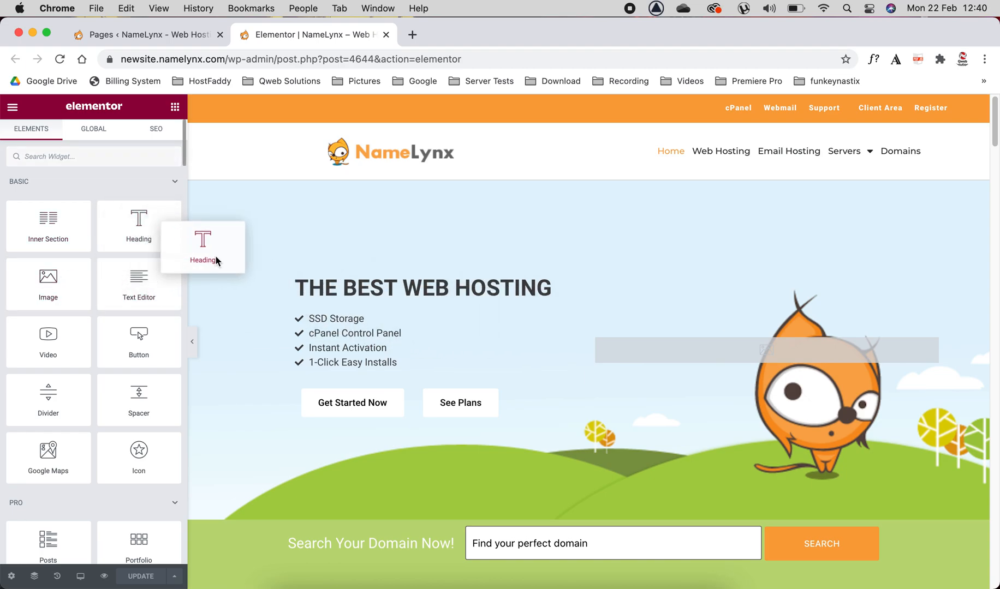
# Step: Move the black "Search for Your Domain" section up the page to directly below the "The Best Web Hosting" hero section
pyautogui.scroll(-5, 519, 322)
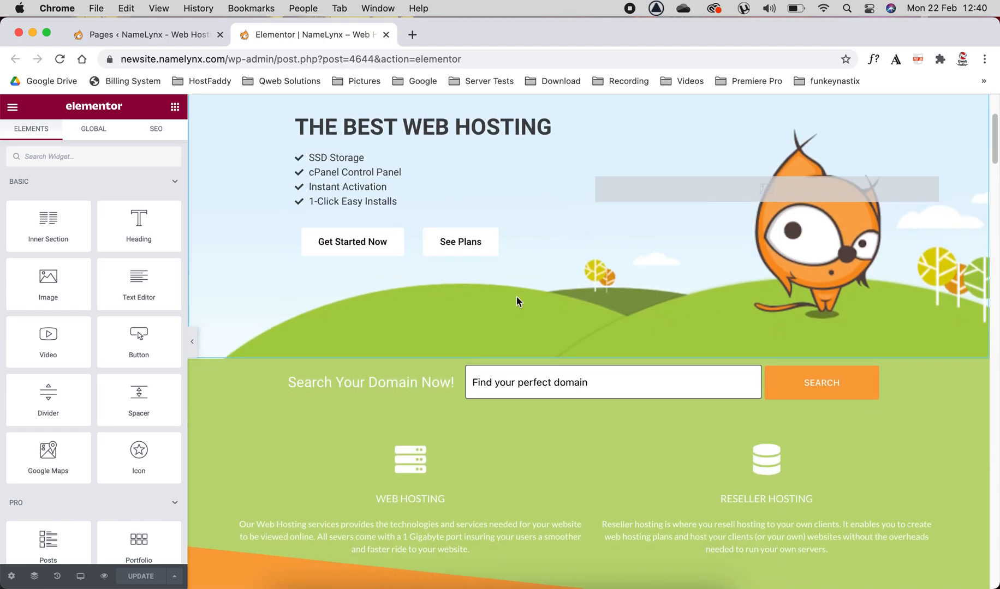
pyautogui.scroll(-10, 516, 296)
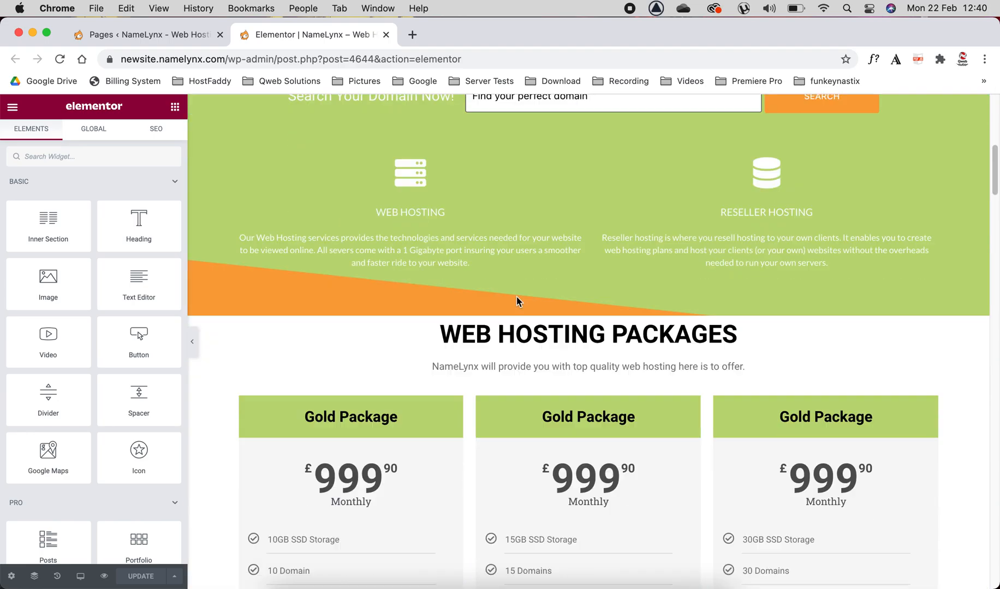
pyautogui.scroll(-15, 516, 297)
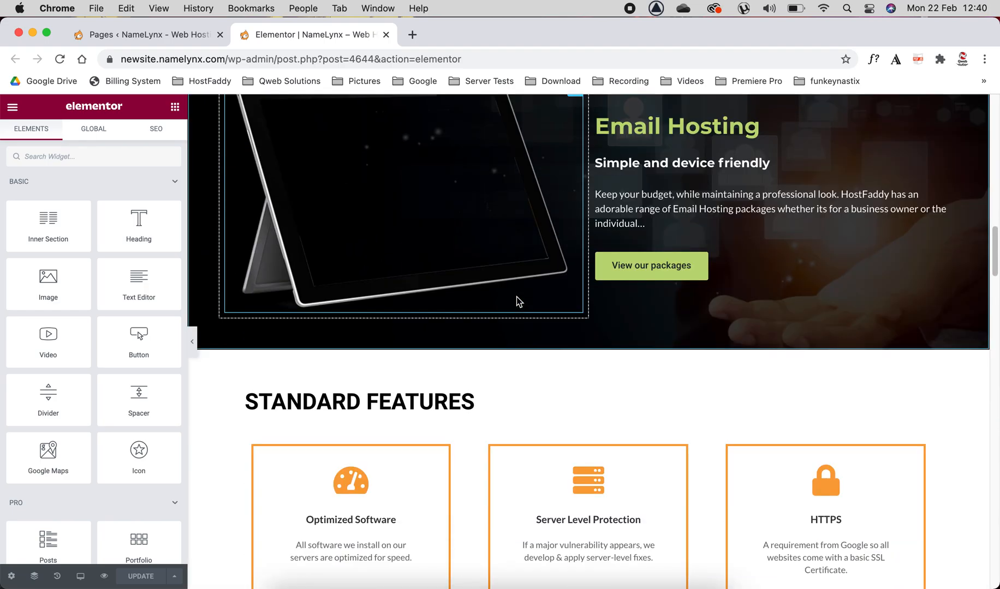
pyautogui.scroll(-3, 517, 297)
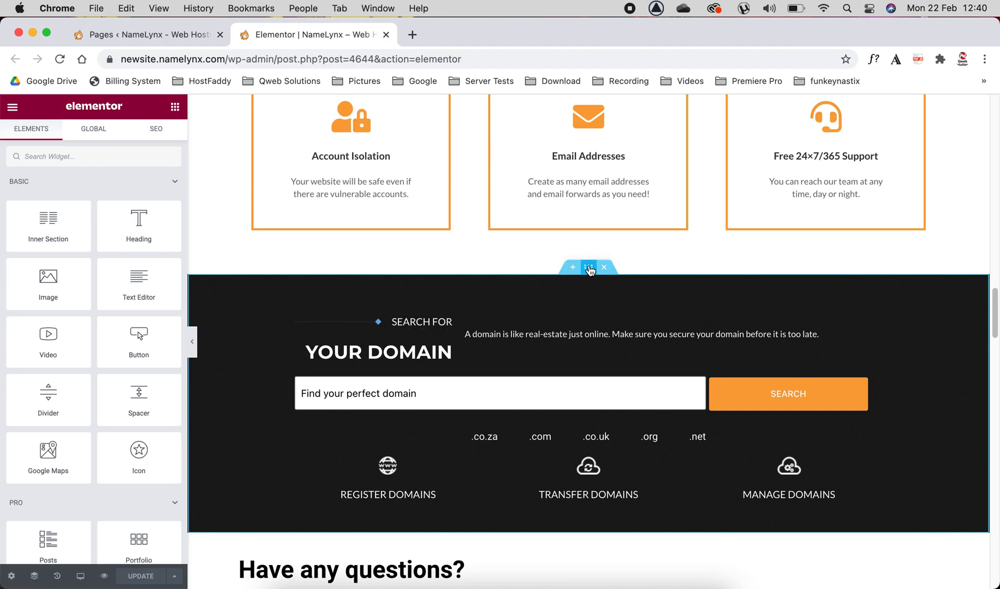
pyautogui.moveTo(589, 270); pyautogui.dragTo(571, 379)
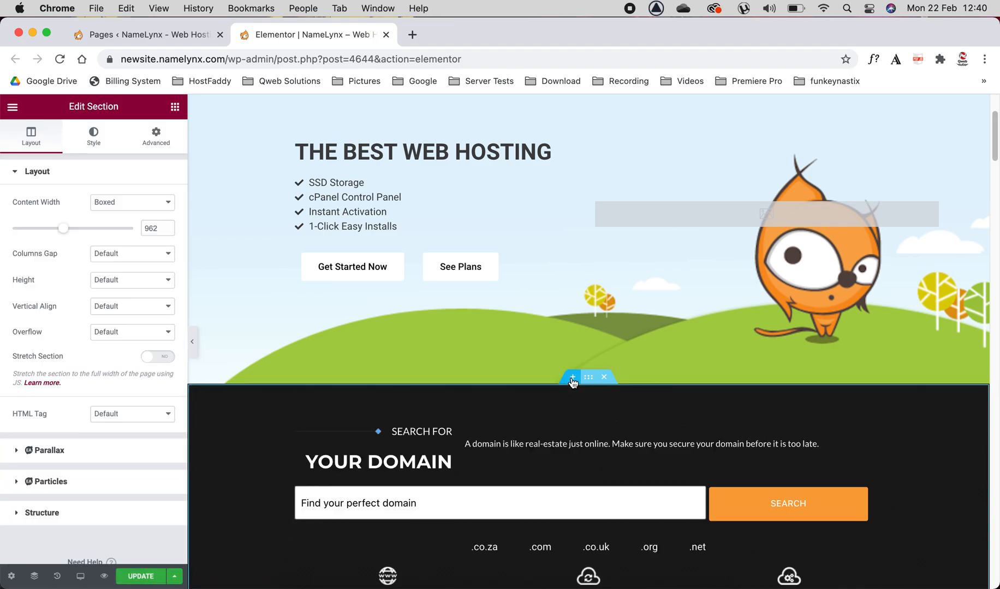
# Step: Remove the moved domain search section's background image and set its background color to #CA8B8B
pyautogui.scroll(-5, 440, 294)
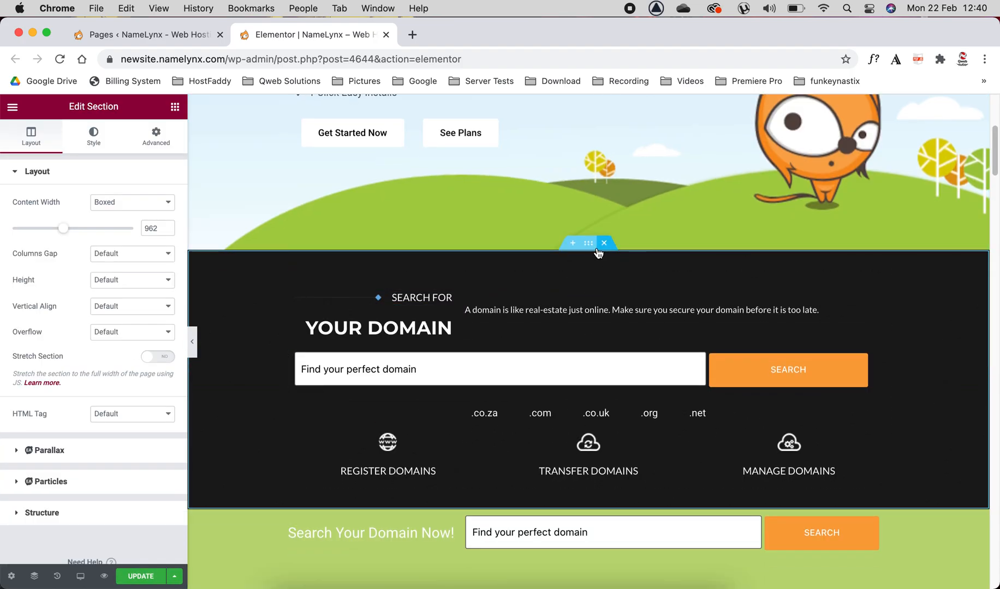
pyautogui.click(95, 141)
pyautogui.moveTo(78, 319)
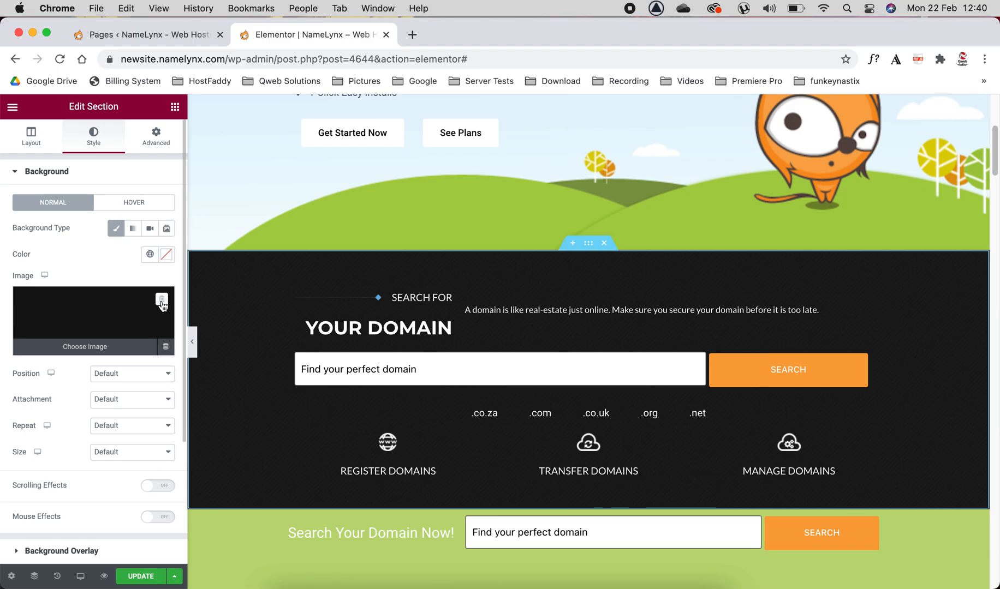
pyautogui.click(161, 300)
pyautogui.click(166, 255)
pyautogui.click(165, 299)
pyautogui.moveTo(166, 301); pyautogui.dragTo(68, 322)
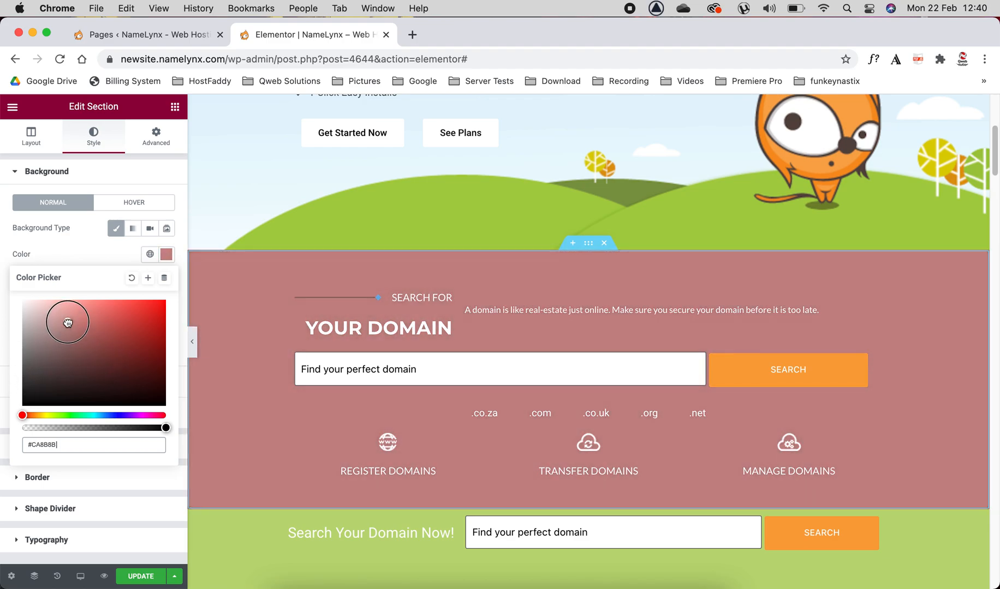
# Step: Open the settings of the Domain Search widget in the recolored section and inspect its full WHMCS URL
pyautogui.scroll(-4, 503, 365)
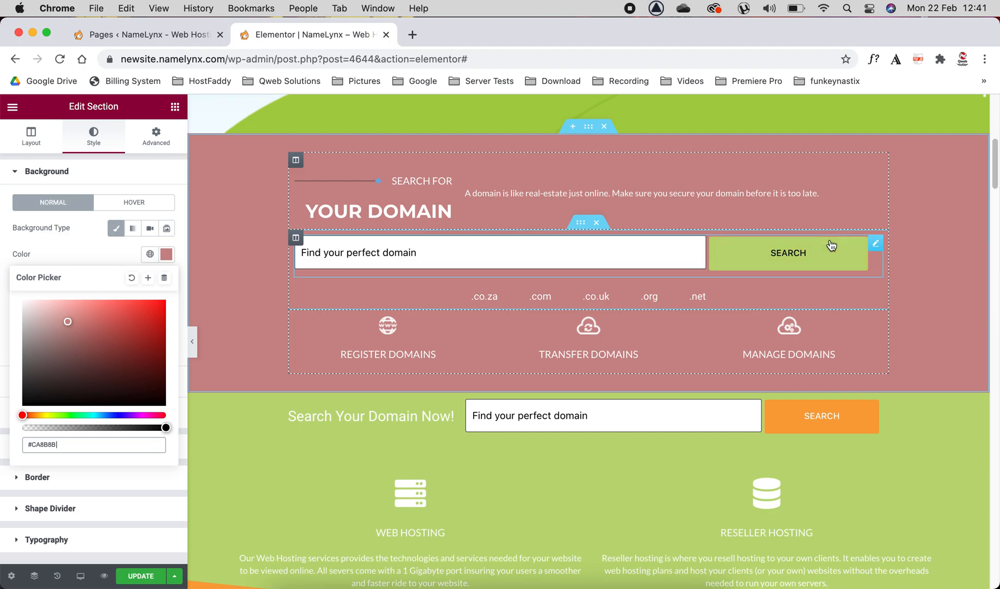
pyautogui.click(874, 245)
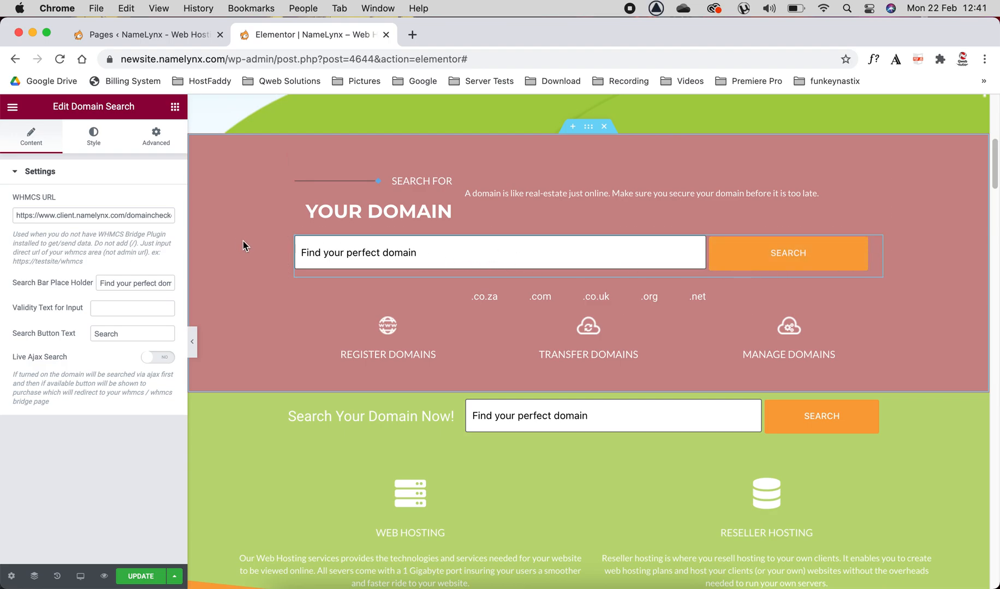
pyautogui.moveTo(14, 215); pyautogui.dragTo(174, 214)
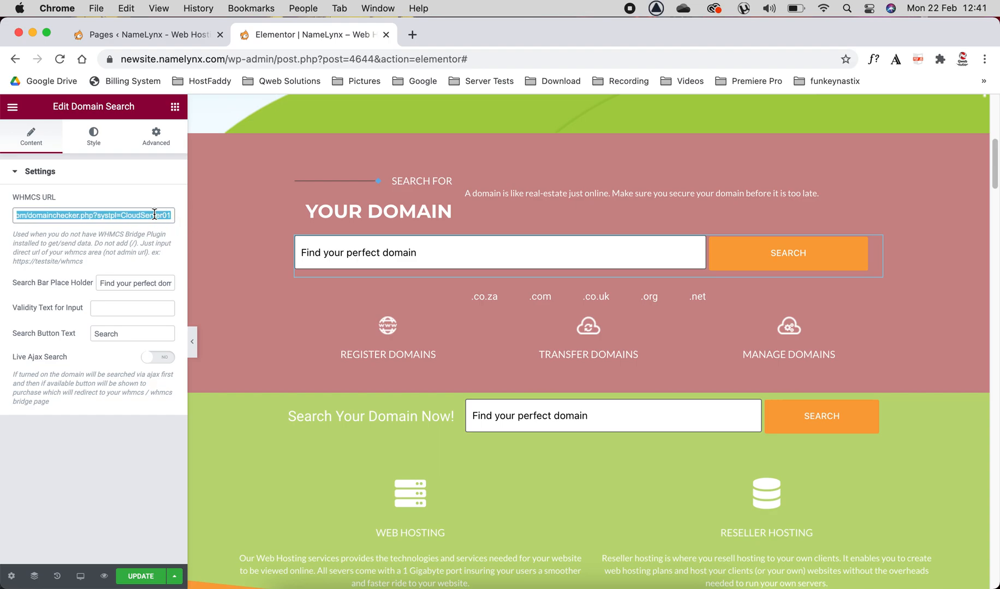
pyautogui.press('Left')
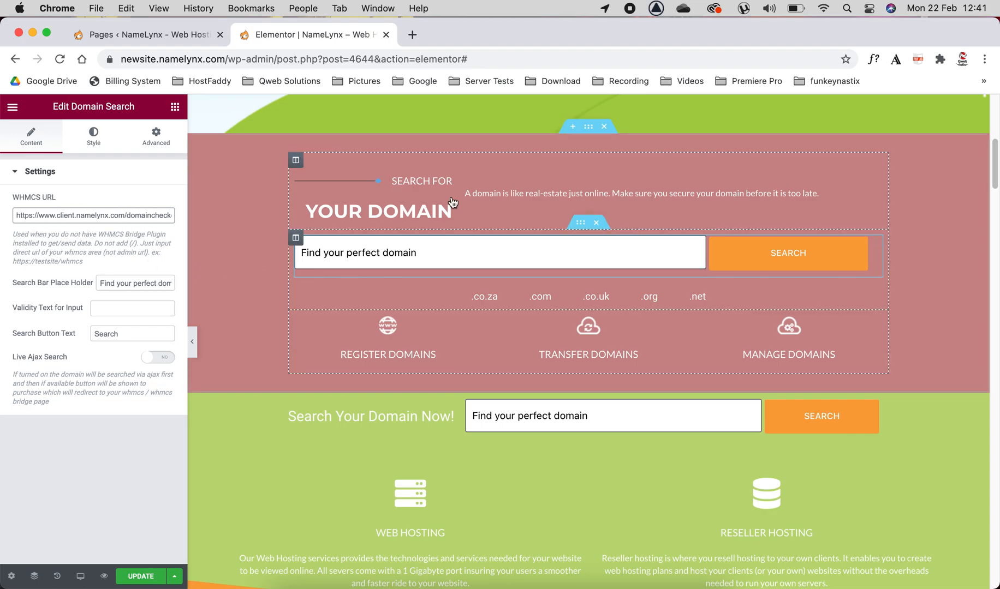
# Step: Add a crossed-out bell icon to the .co.za item of the domain extensions icon list, and remove it again
pyautogui.scroll(-1, 472, 228)
pyautogui.click(483, 281)
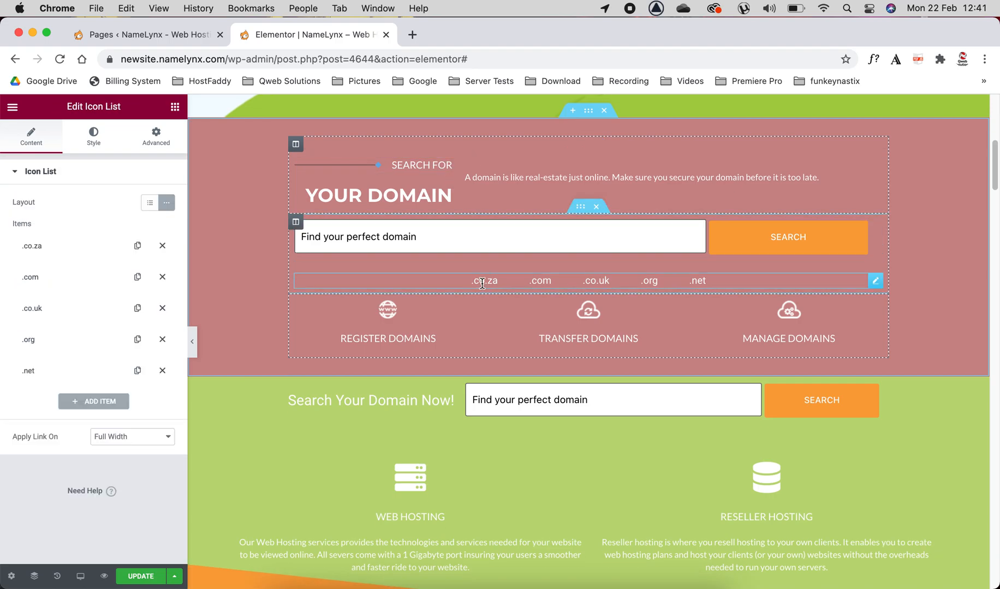
pyautogui.click(68, 248)
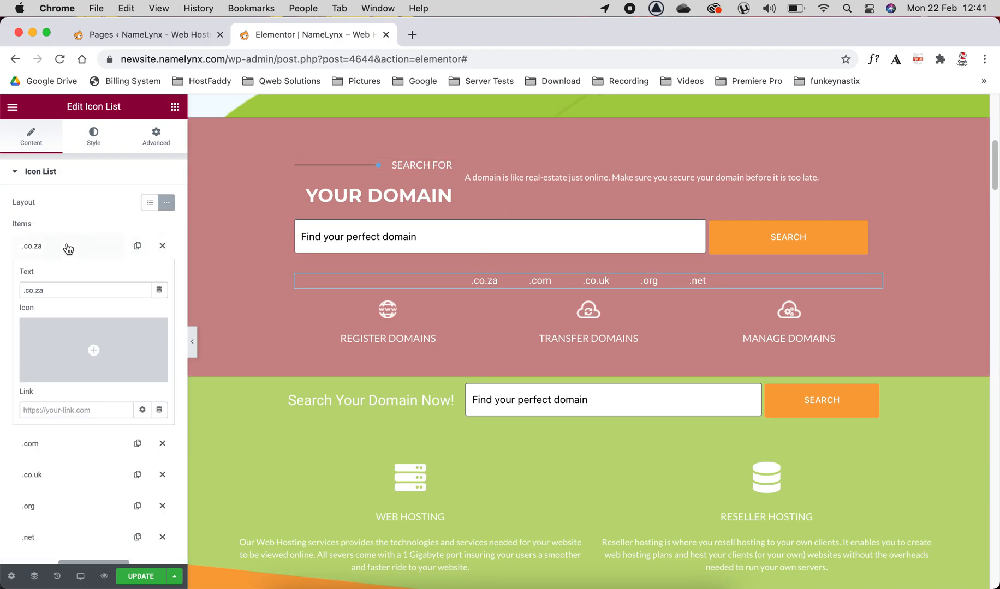
pyautogui.click(94, 352)
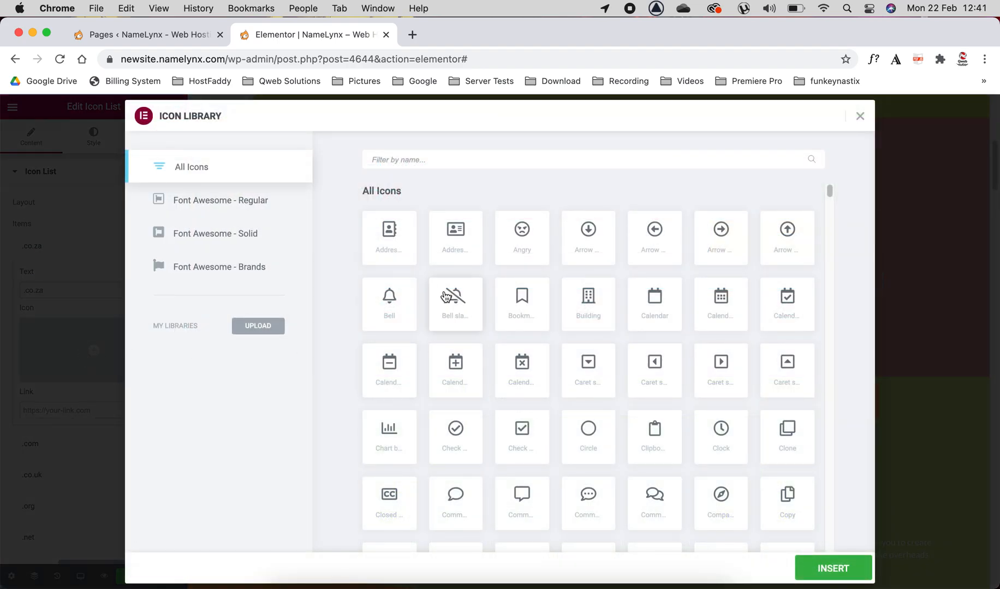
pyautogui.click(445, 298)
pyautogui.click(834, 570)
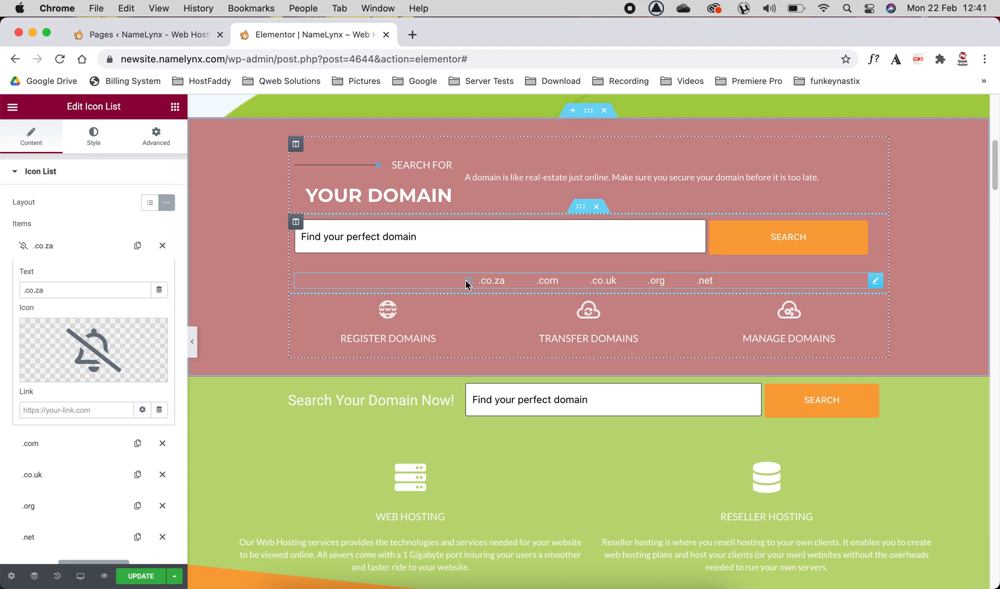
pyautogui.click(158, 337)
pyautogui.scroll(-5, 432, 372)
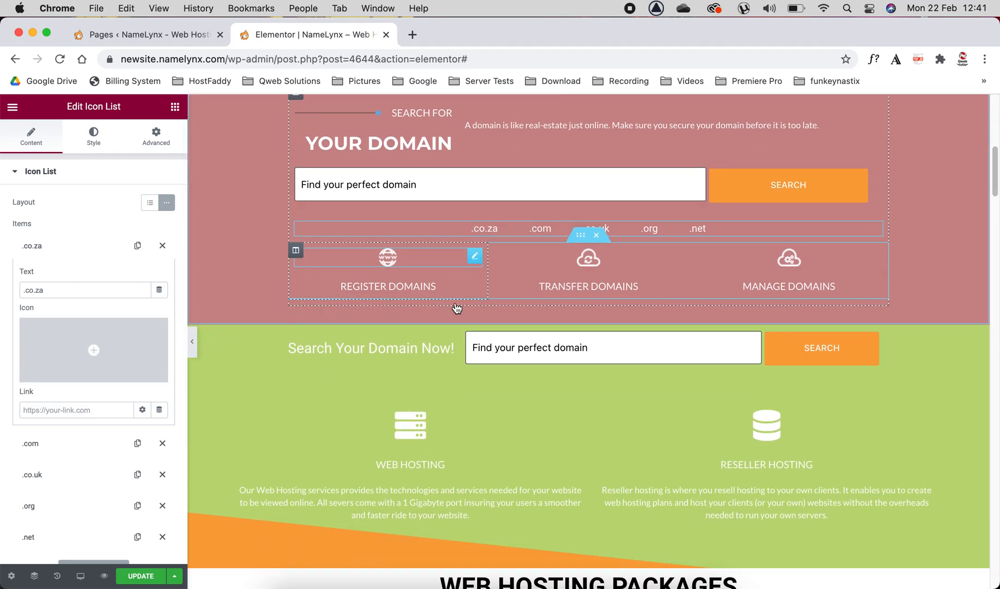
# Step: Set the text color of the "WEB HOSTING PACKAGES" heading to #DE7777
pyautogui.click(404, 350)
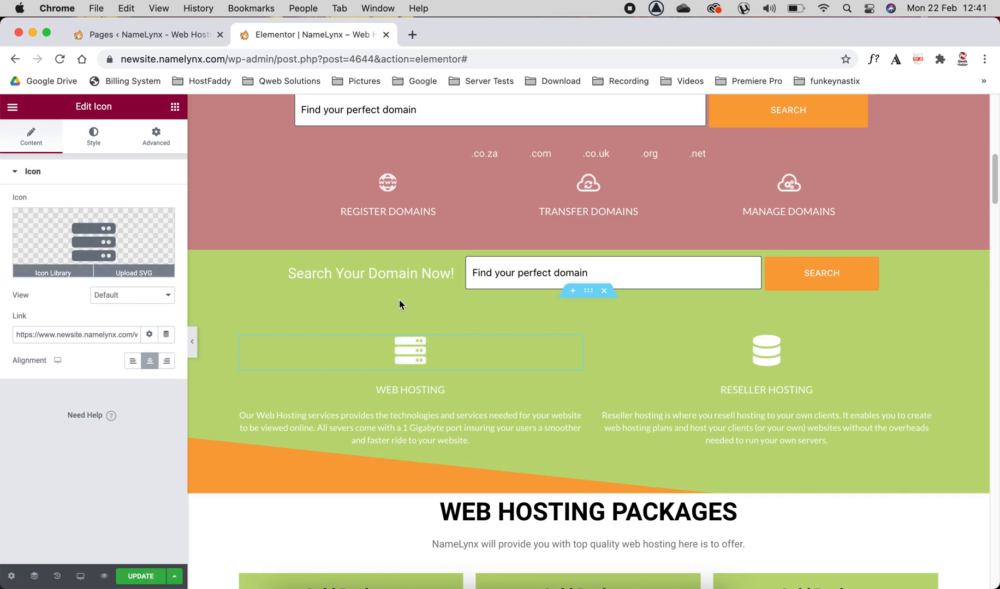
pyautogui.scroll(-3, 409, 299)
pyautogui.scroll(-2, 409, 300)
pyautogui.click(491, 286)
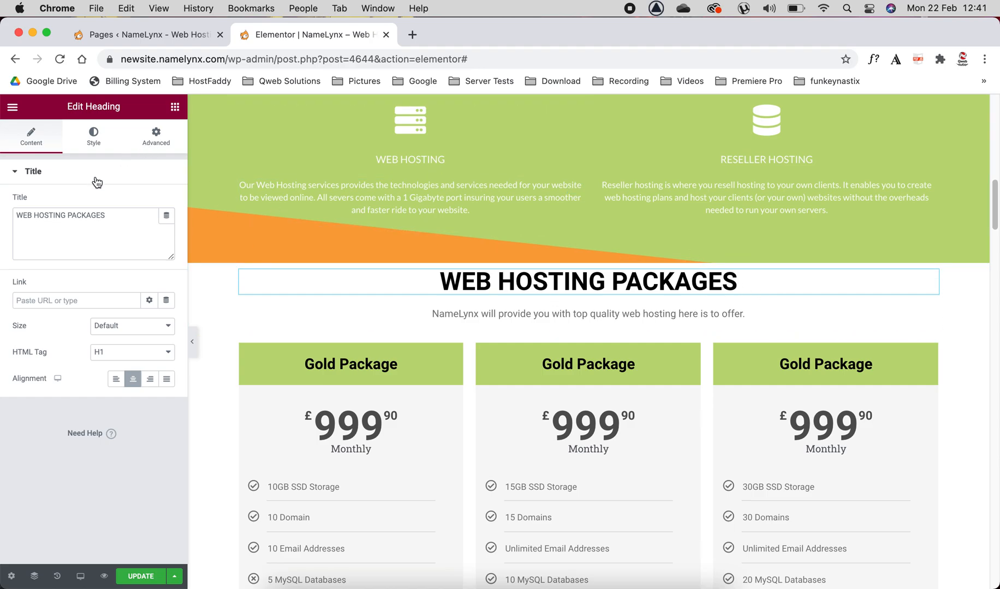
pyautogui.click(94, 139)
pyautogui.click(166, 207)
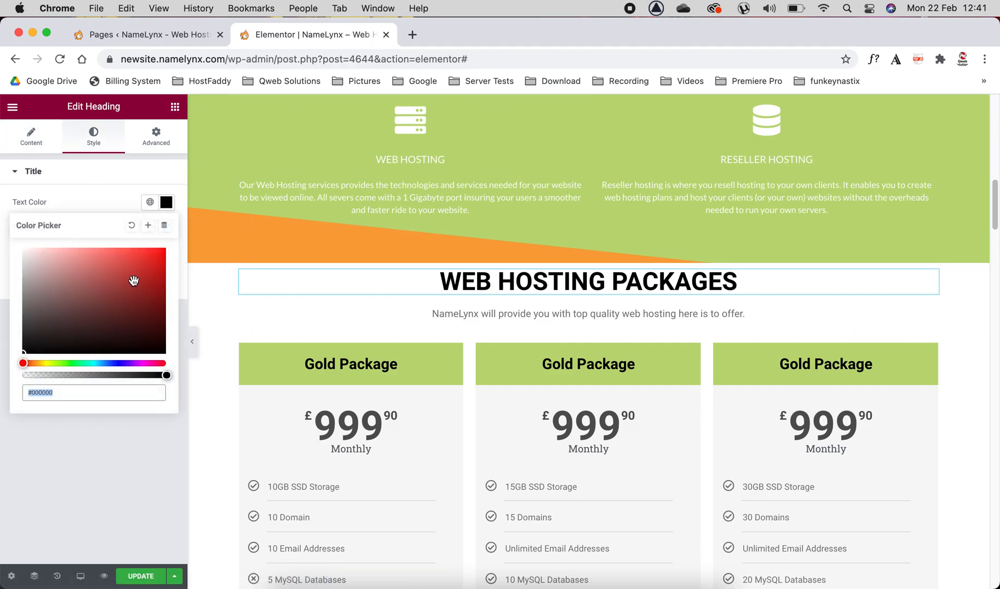
pyautogui.moveTo(134, 279); pyautogui.dragTo(179, 232)
pyautogui.click(71, 252)
pyautogui.moveTo(71, 249); pyautogui.dragTo(89, 261)
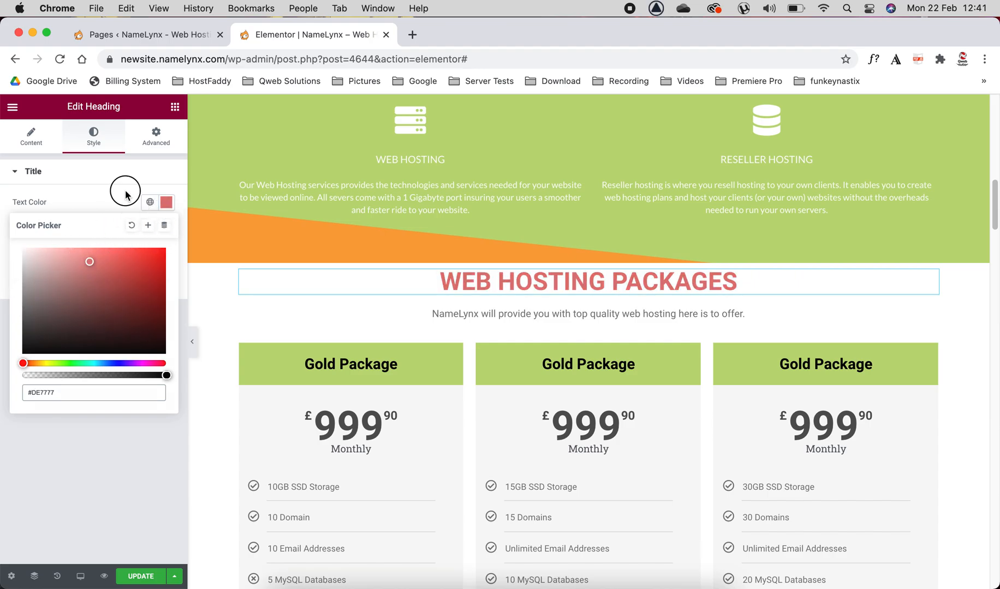
pyautogui.click(125, 184)
# Step: Open the settings of each of the three hosting price tables in turn to compare their WHMCS package IDs
pyautogui.scroll(-2, 365, 317)
pyautogui.scroll(-1, 365, 317)
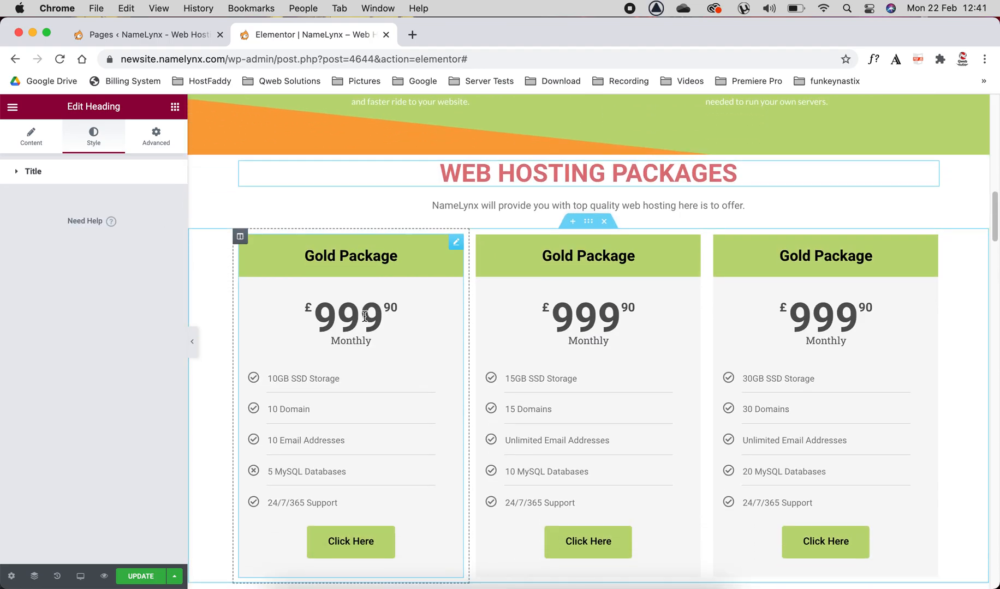
pyautogui.scroll(-1, 404, 271)
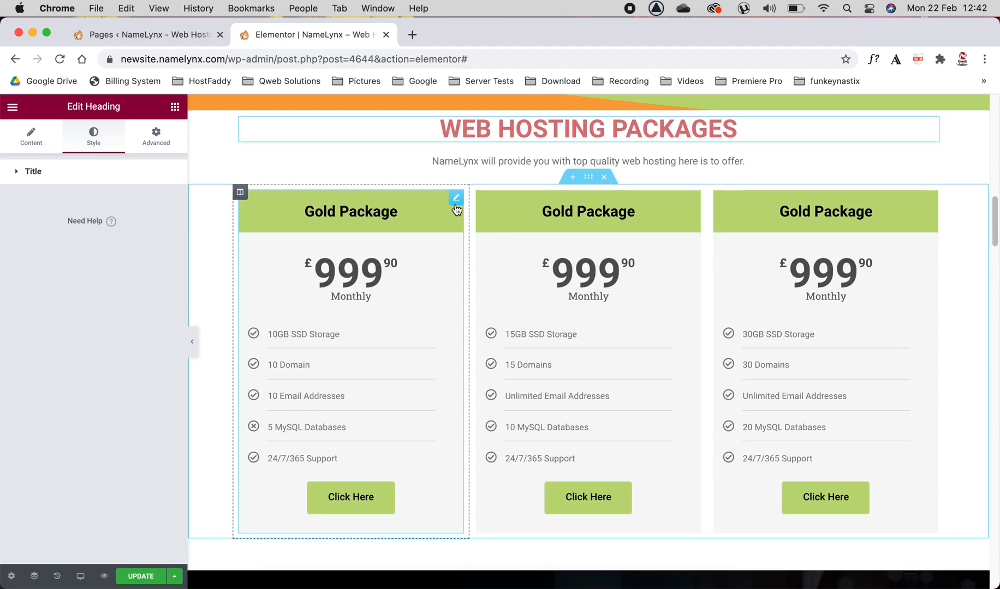
pyautogui.click(455, 200)
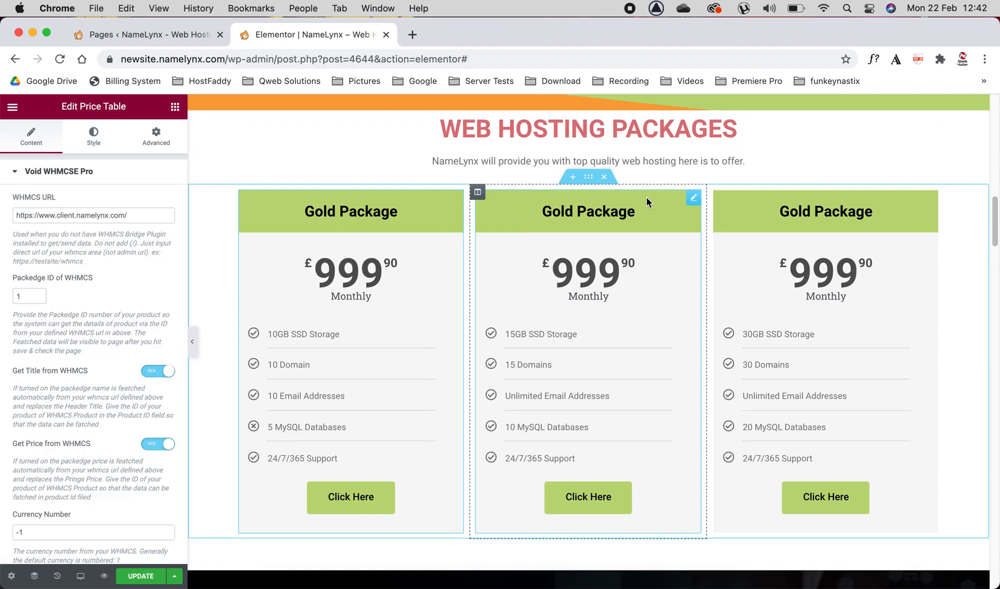
pyautogui.click(693, 199)
pyautogui.click(932, 200)
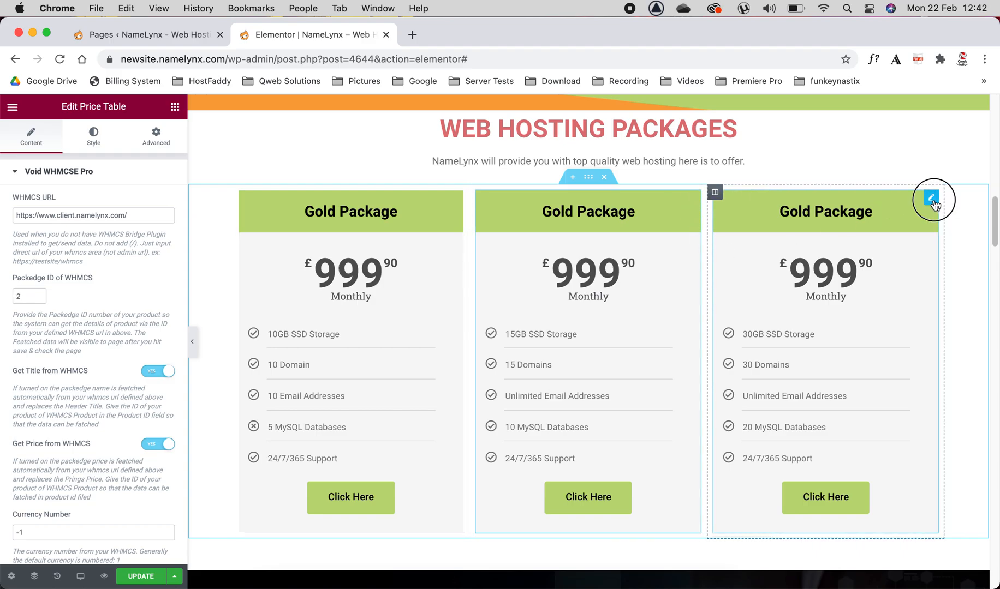
# Step: Inspect the first price table's WHMCS URL, package ID, and the options that fetch the title and price from WHMCS
pyautogui.click(456, 200)
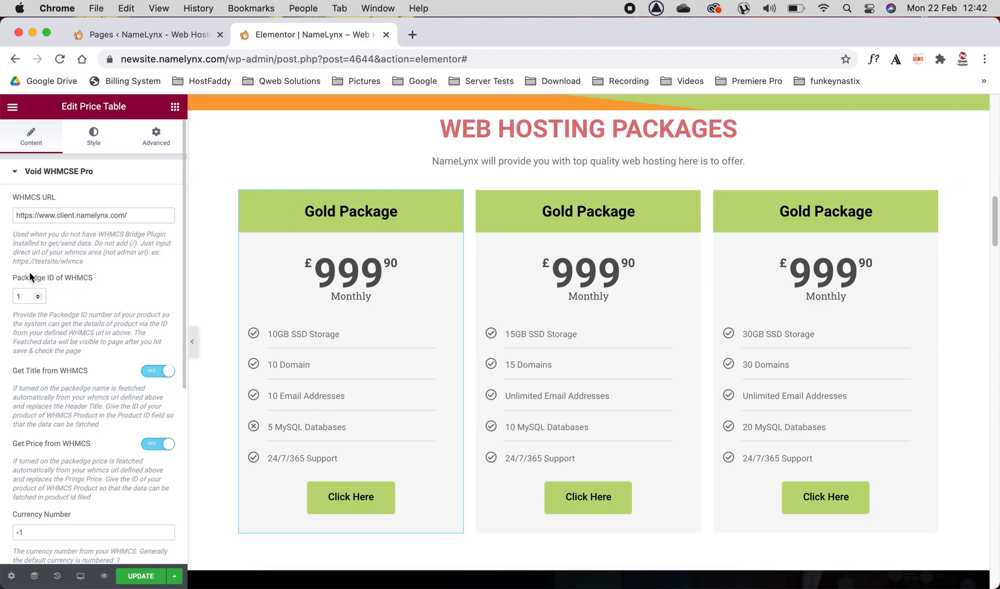
pyautogui.click(16, 298)
pyautogui.doubleClick(15, 298)
pyautogui.moveTo(150, 216); pyautogui.dragTo(15, 214)
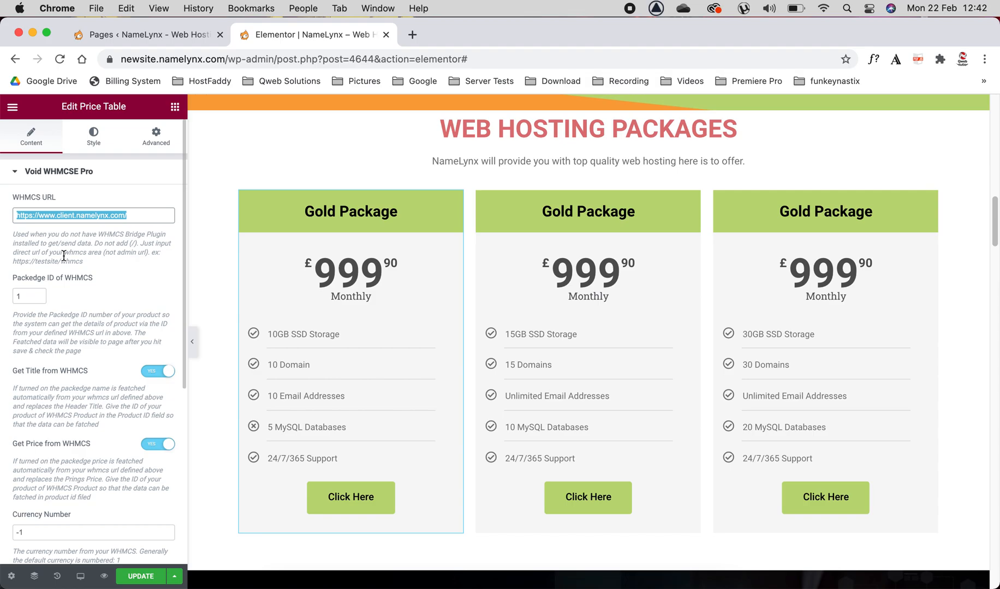
pyautogui.moveTo(23, 370); pyautogui.dragTo(102, 383)
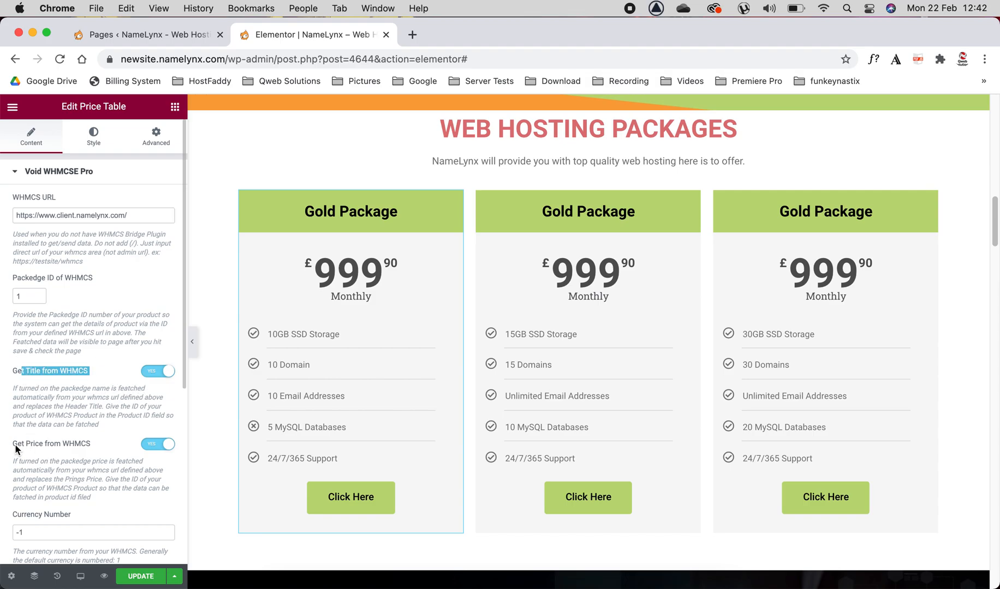
pyautogui.moveTo(14, 443); pyautogui.dragTo(91, 450)
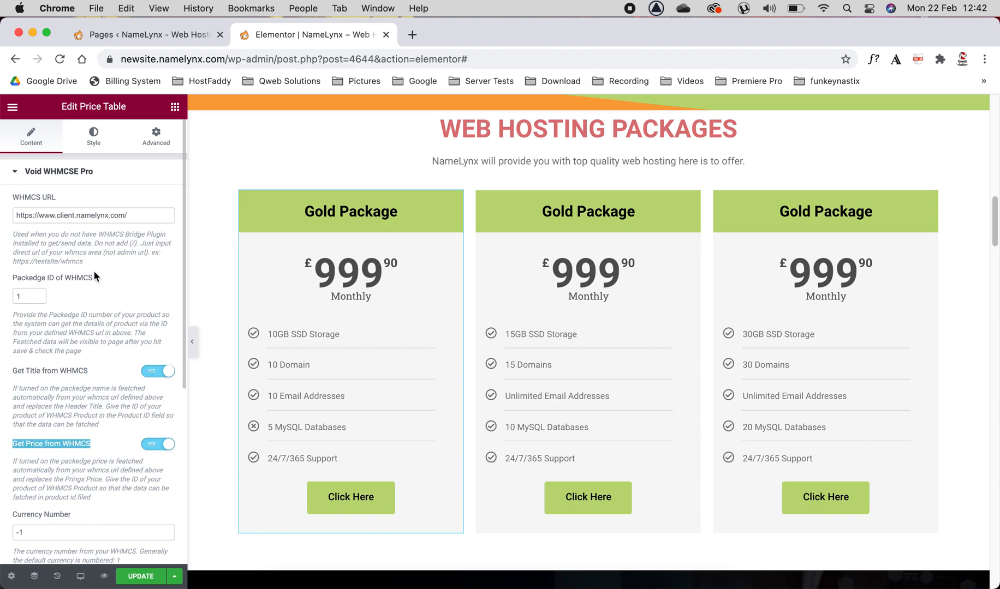
# Step: Try the Quarterly and Semiannually billing cycles on the first price table, and set the cycle back to Monthly
pyautogui.scroll(-5, 94, 276)
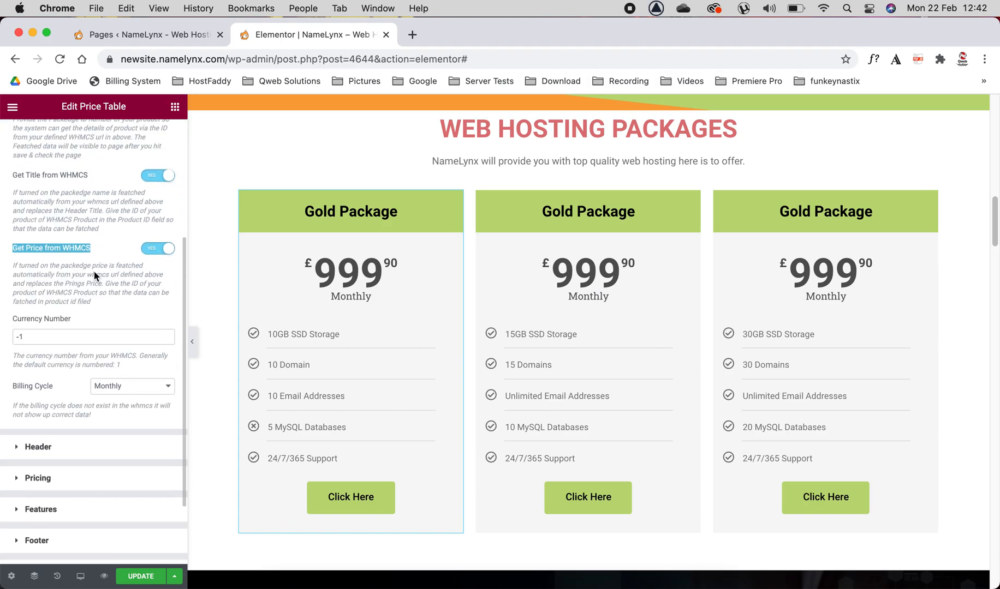
pyautogui.click(117, 356)
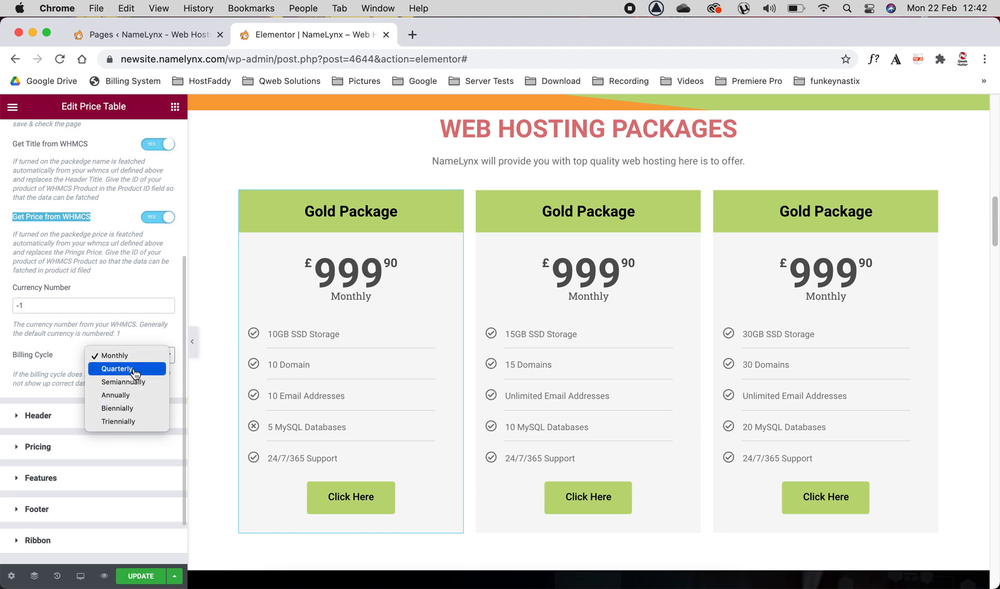
pyautogui.click(127, 369)
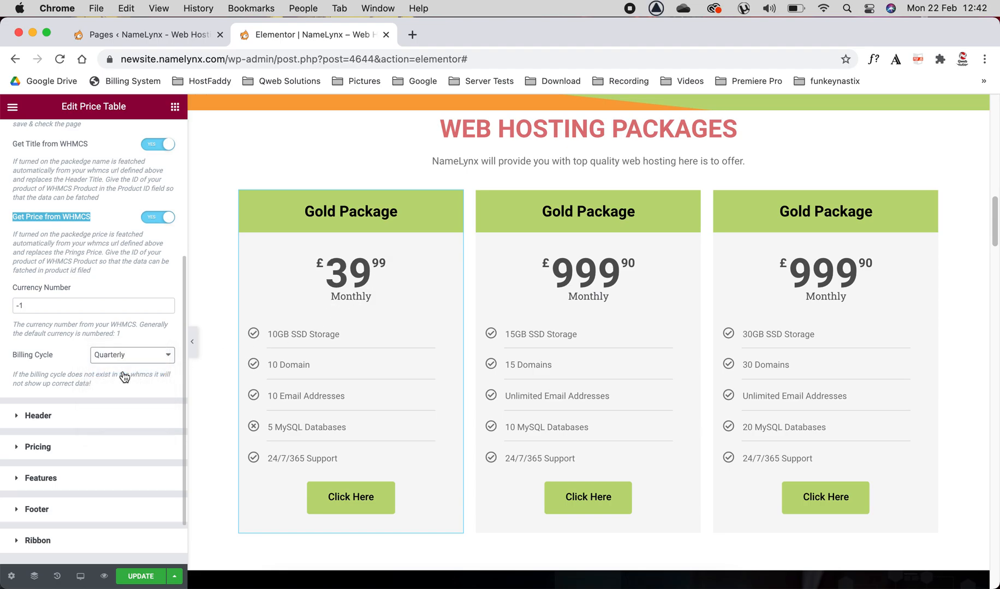
pyautogui.click(118, 347)
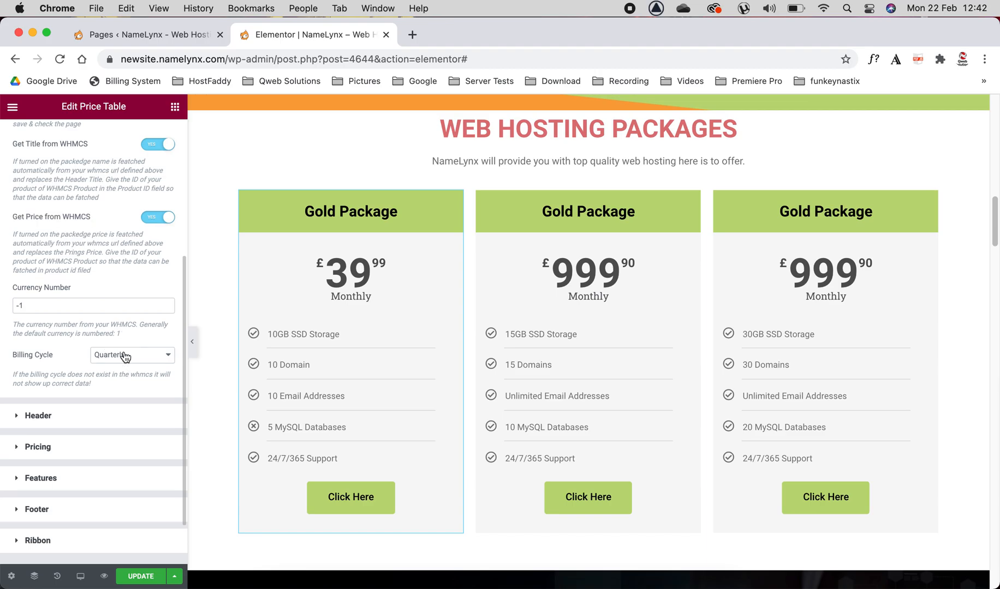
pyautogui.click(125, 356)
pyautogui.click(129, 369)
pyautogui.click(128, 363)
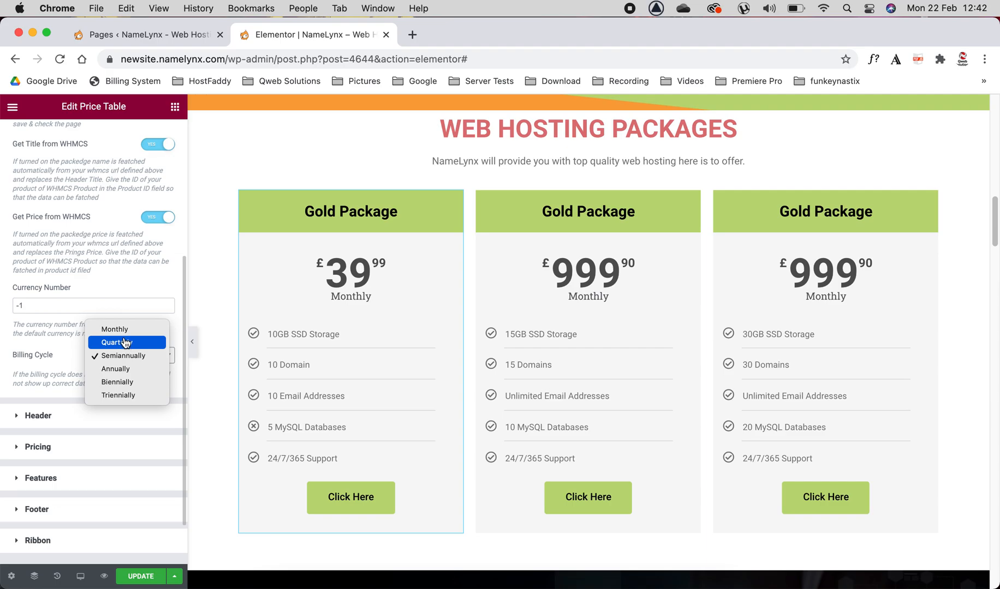
pyautogui.click(124, 331)
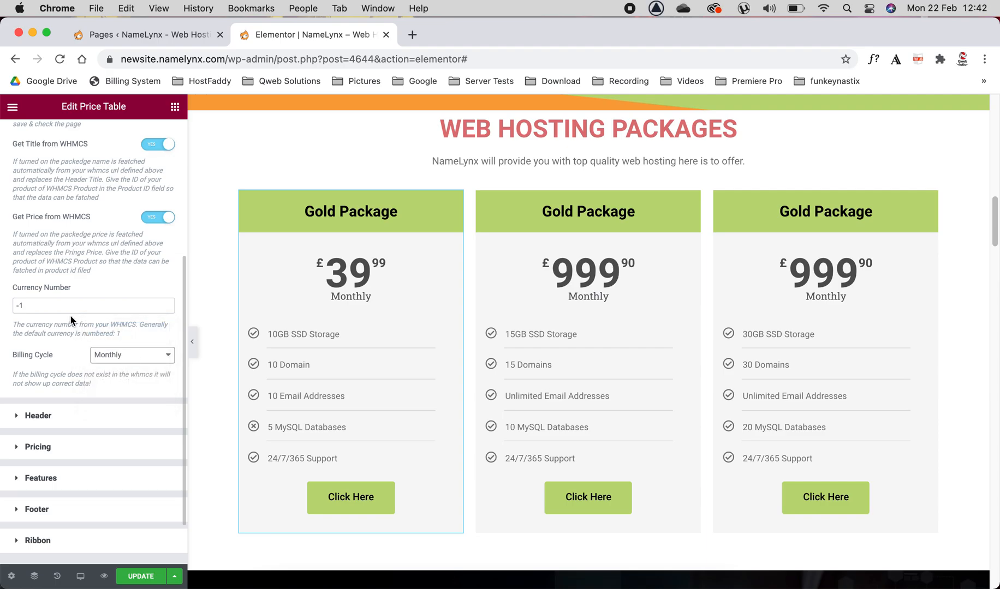
# Step: Examine the first price table's header title and the WHMCS package ID it is fetched from
pyautogui.scroll(-1, 70, 315)
pyautogui.click(46, 382)
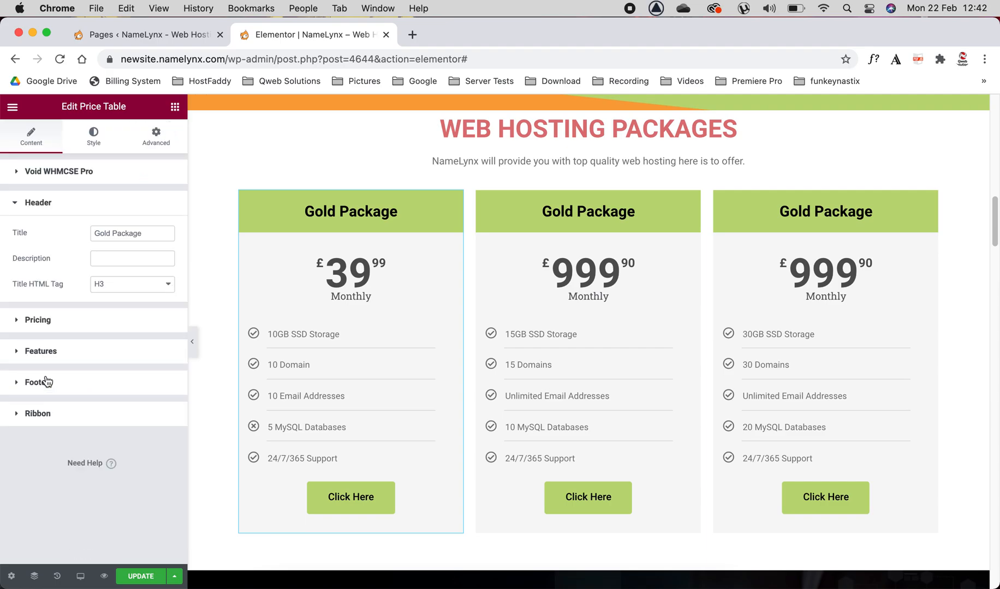
pyautogui.moveTo(150, 235); pyautogui.dragTo(79, 231)
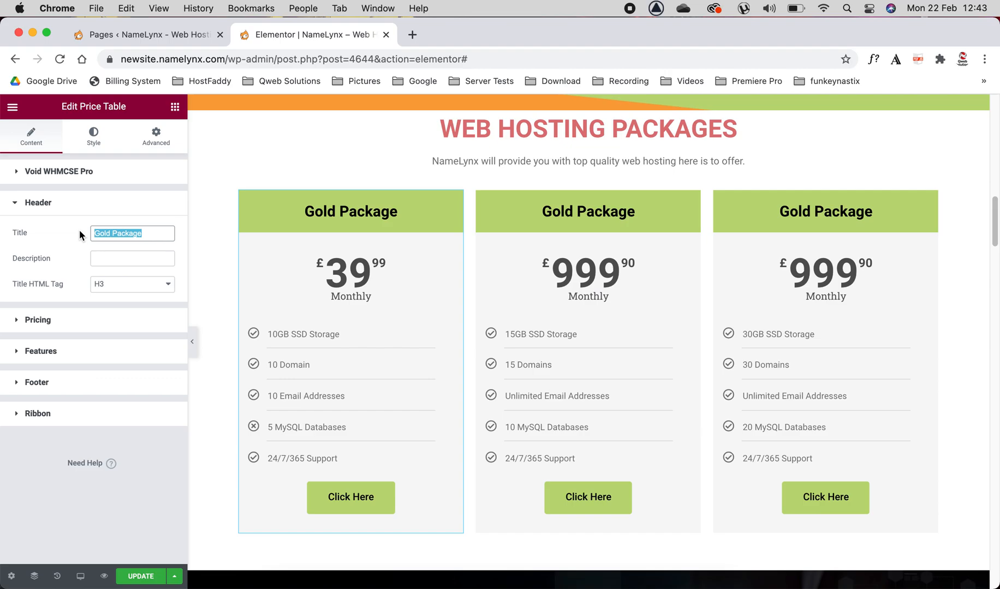
pyautogui.click(61, 171)
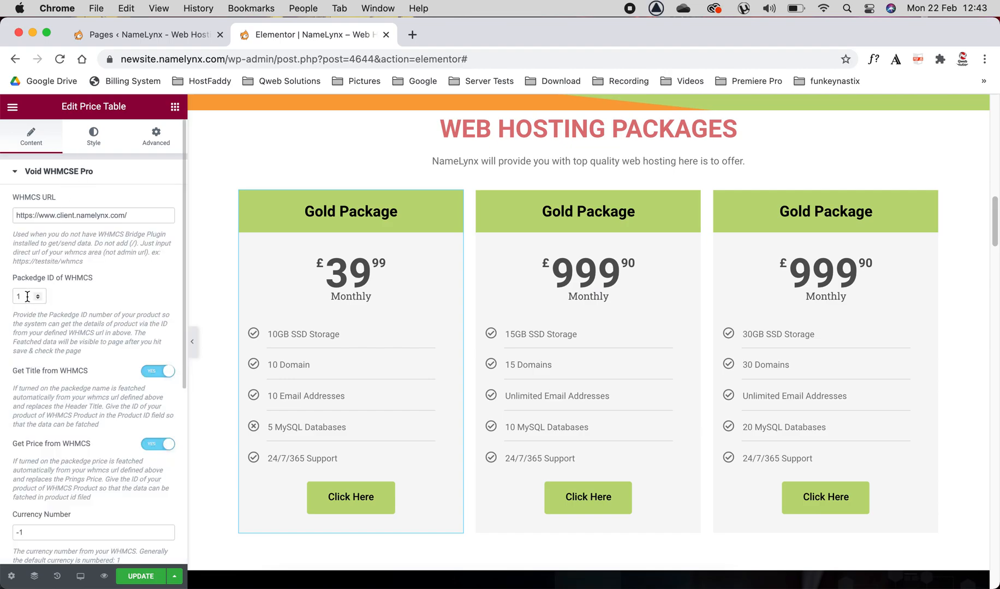
pyautogui.moveTo(299, 210); pyautogui.dragTo(408, 210)
pyautogui.click(409, 209)
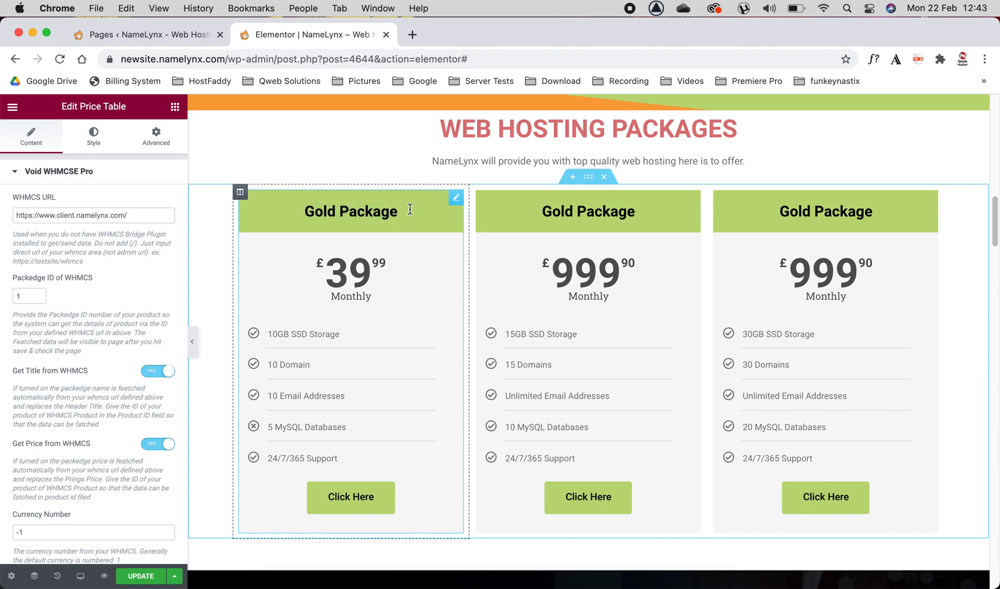
pyautogui.click(14, 174)
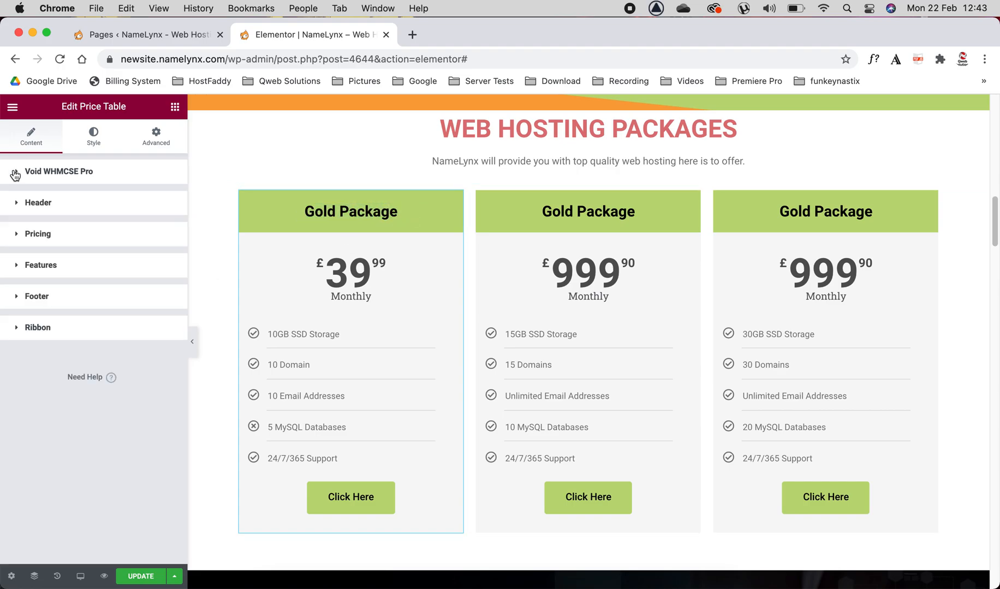
# Step: Open the first price table's pricing settings and inspect its custom currency symbol and price
pyautogui.click(17, 233)
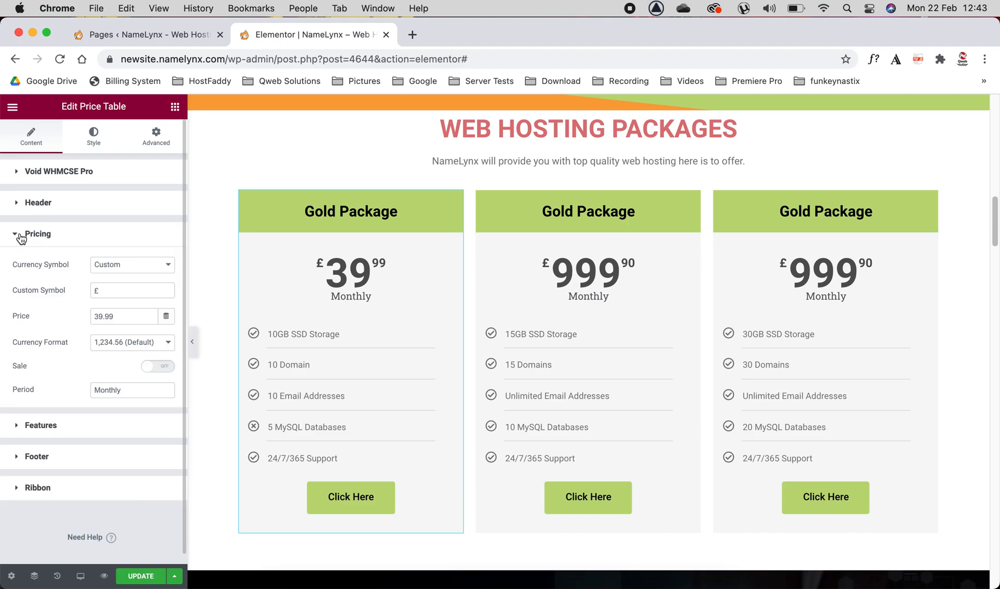
pyautogui.moveTo(109, 288); pyautogui.dragTo(61, 286)
pyautogui.moveTo(122, 316); pyautogui.dragTo(67, 308)
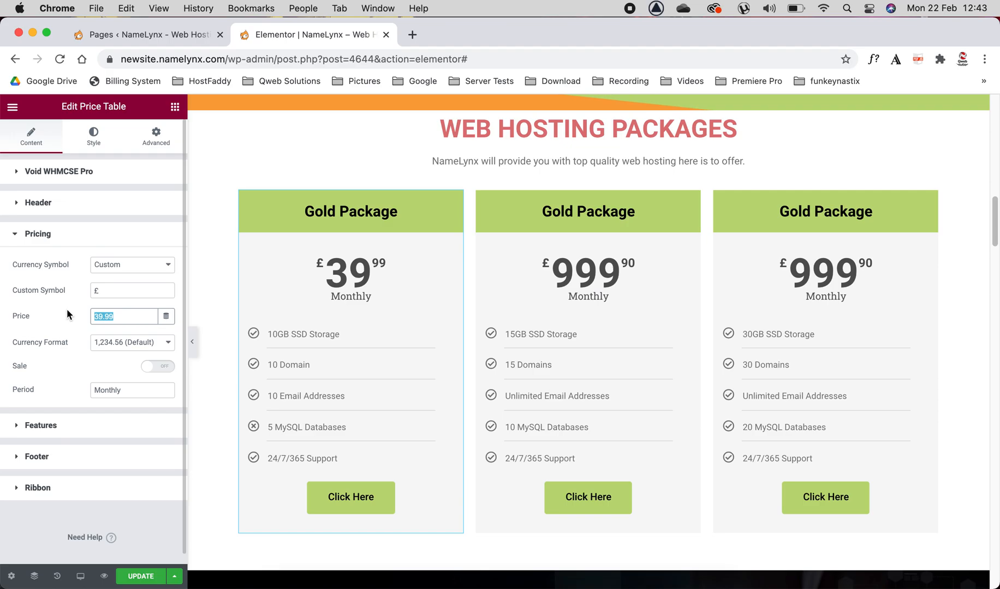
# Step: Switch the sale option of the first price table on, and turn it off again
pyautogui.click(162, 368)
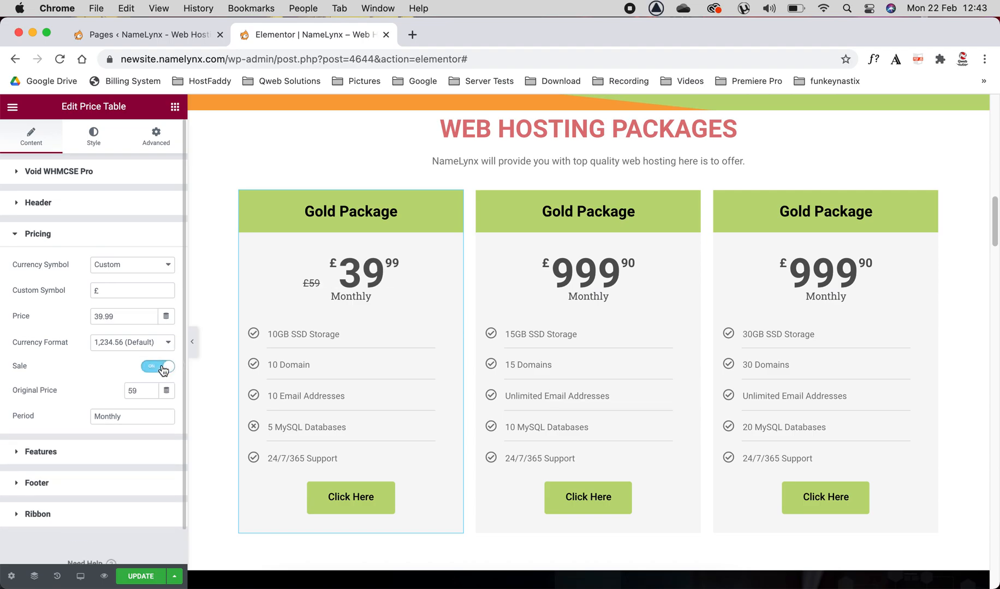
pyautogui.click(162, 369)
pyautogui.click(163, 368)
pyautogui.click(162, 369)
pyautogui.click(163, 369)
pyautogui.click(162, 368)
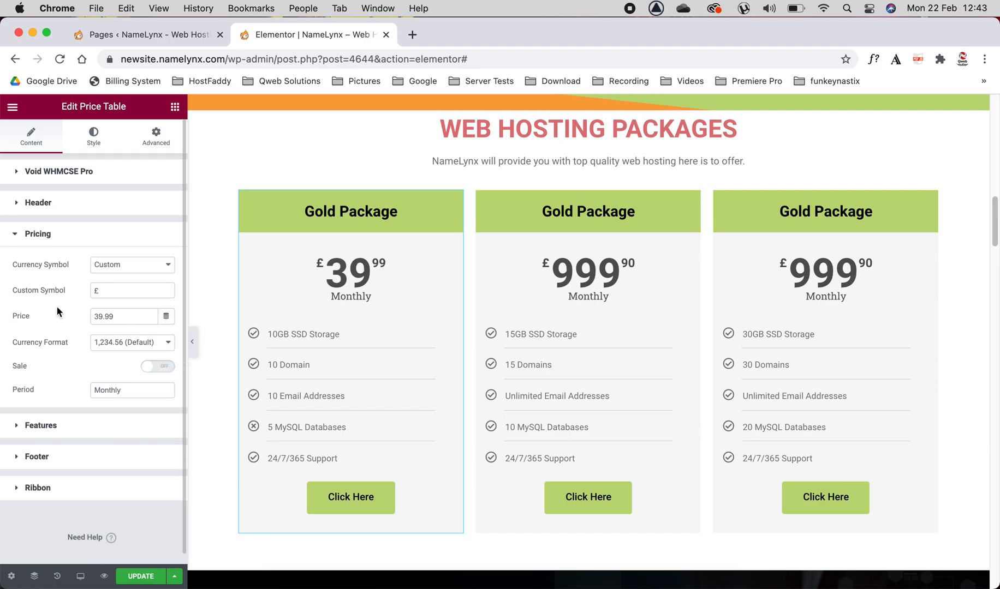
# Step: Change the first price table's storage feature text to "15GB SSD Storage"
pyautogui.scroll(-1, 60, 305)
pyautogui.click(19, 415)
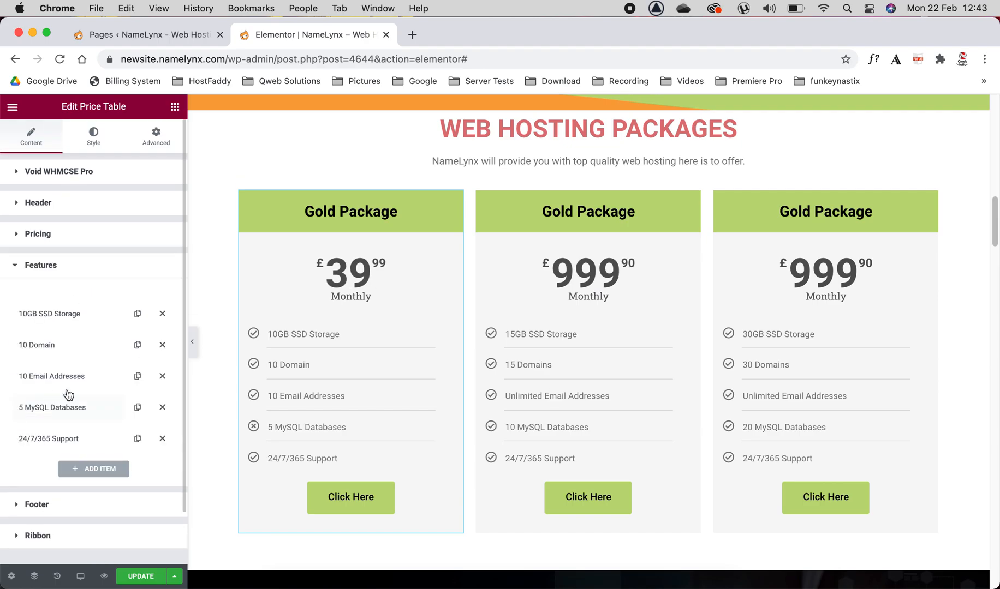
pyautogui.click(48, 312)
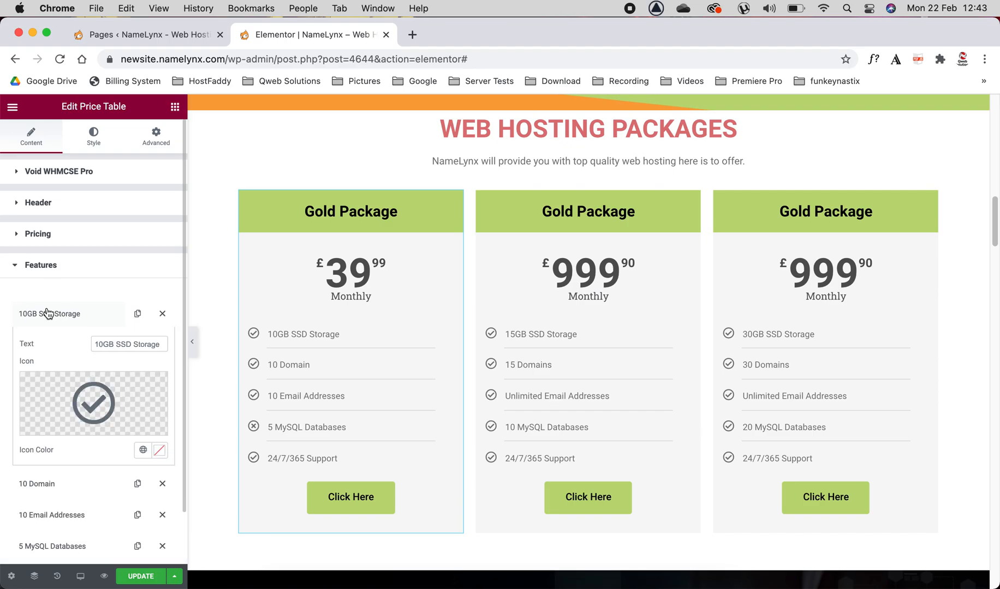
pyautogui.click(104, 345)
pyautogui.press('BackSpace')
pyautogui.write('5')
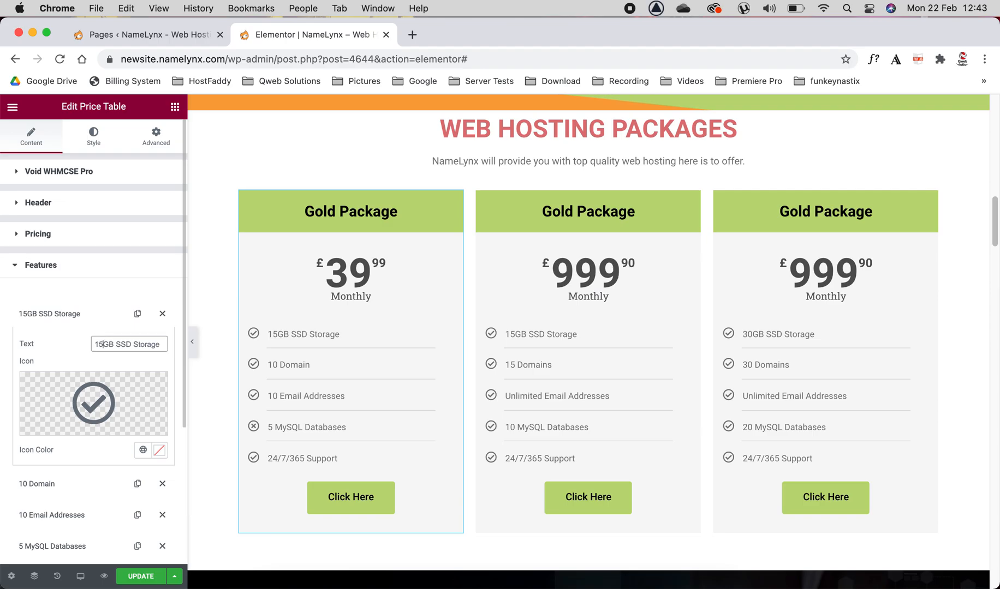
# Step: Open the first price table's footer settings and inspect the full link of its button
pyautogui.click(69, 266)
pyautogui.click(69, 300)
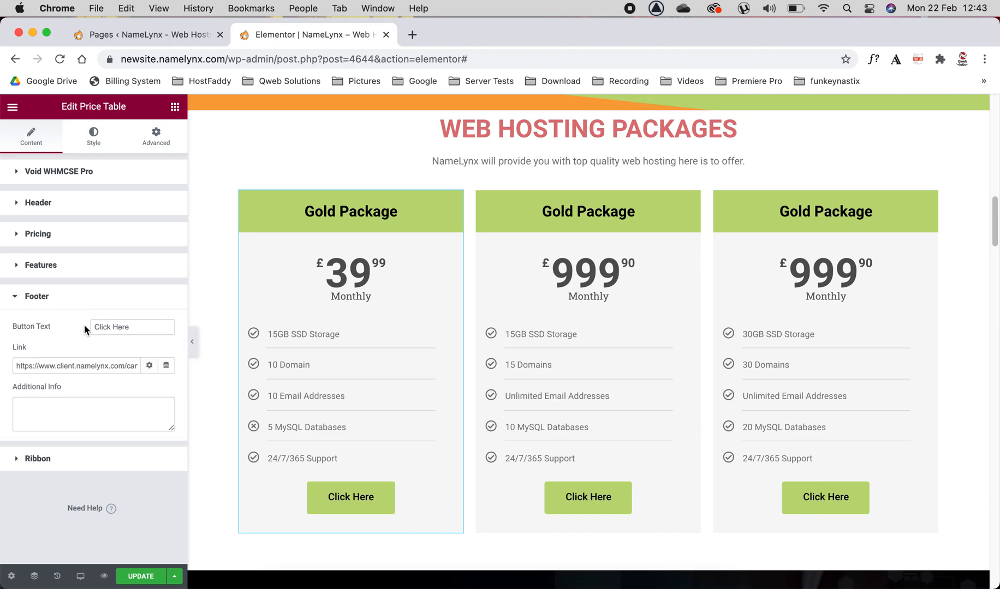
pyautogui.moveTo(21, 365); pyautogui.dragTo(163, 368)
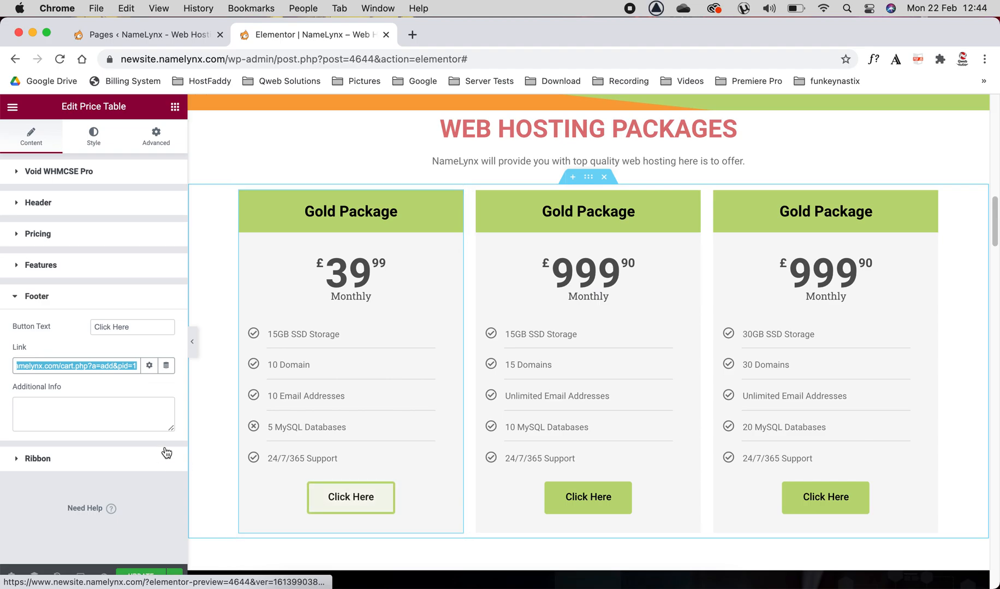
# Step: Show the "Popular" ribbon on the first price table
pyautogui.click(41, 459)
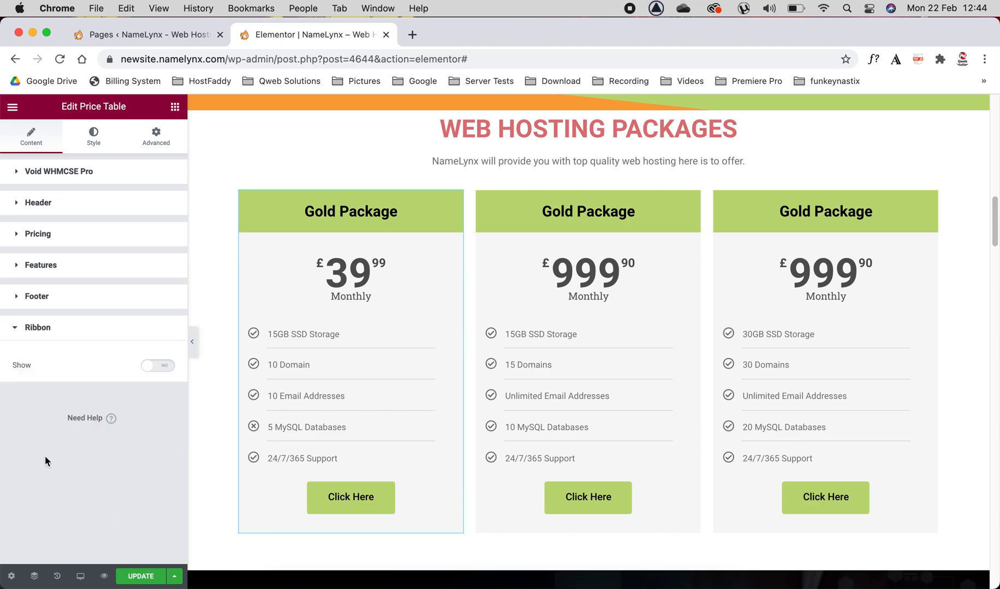
pyautogui.click(156, 369)
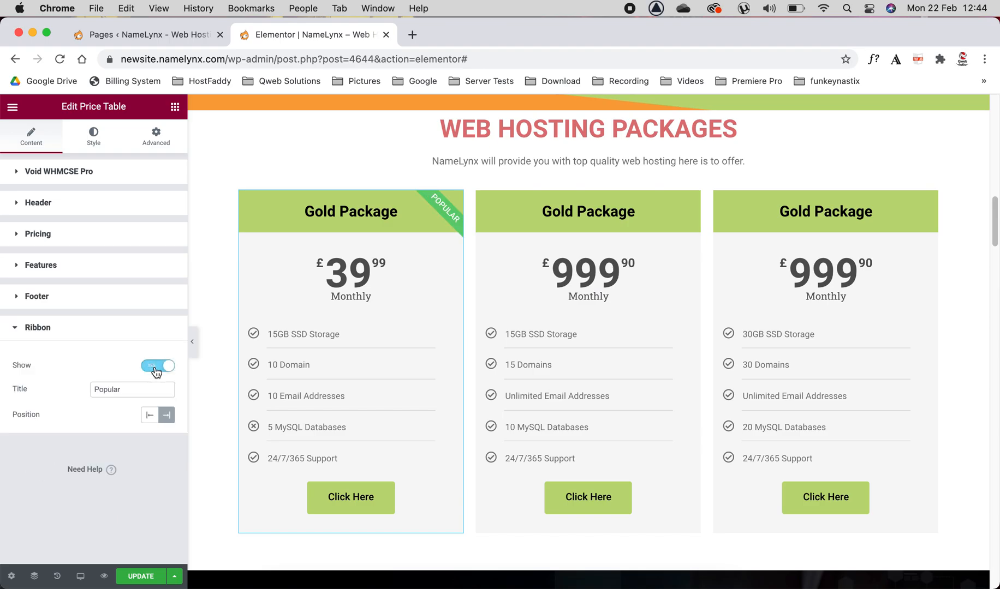
pyautogui.click(157, 371)
pyautogui.click(157, 371)
pyautogui.click(156, 370)
pyautogui.click(157, 370)
pyautogui.click(157, 370)
pyautogui.click(157, 370)
pyautogui.click(81, 333)
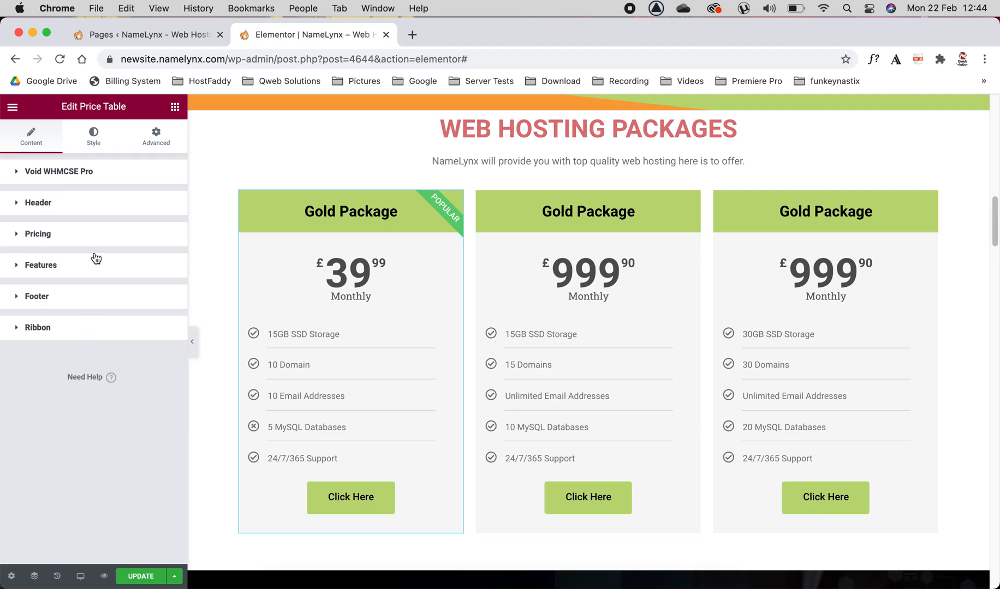
# Step: Set the header background color of the first price table to white, #FFFFFF
pyautogui.click(99, 152)
pyautogui.click(167, 202)
pyautogui.moveTo(104, 265); pyautogui.dragTo(14, 232)
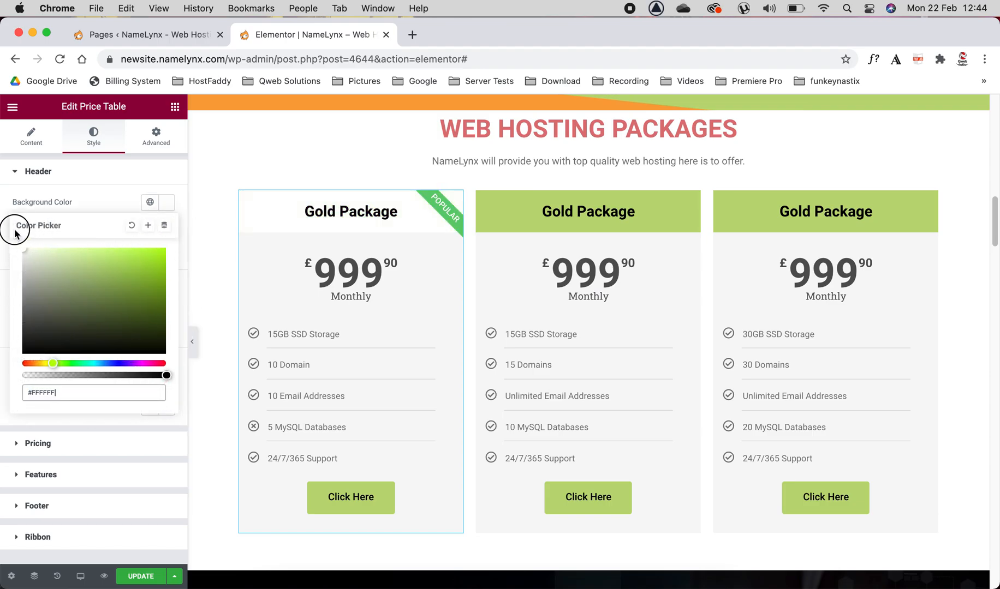
pyautogui.click(90, 172)
# Step: Give the pricing area of the first price table a bright red background color
pyautogui.click(77, 201)
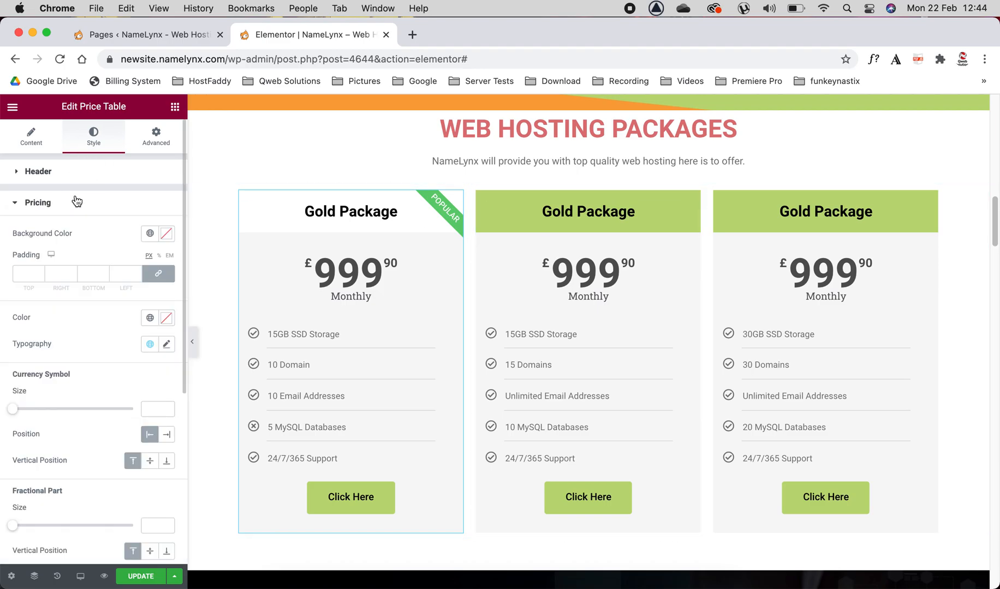
pyautogui.click(167, 236)
pyautogui.moveTo(66, 327); pyautogui.dragTo(141, 291)
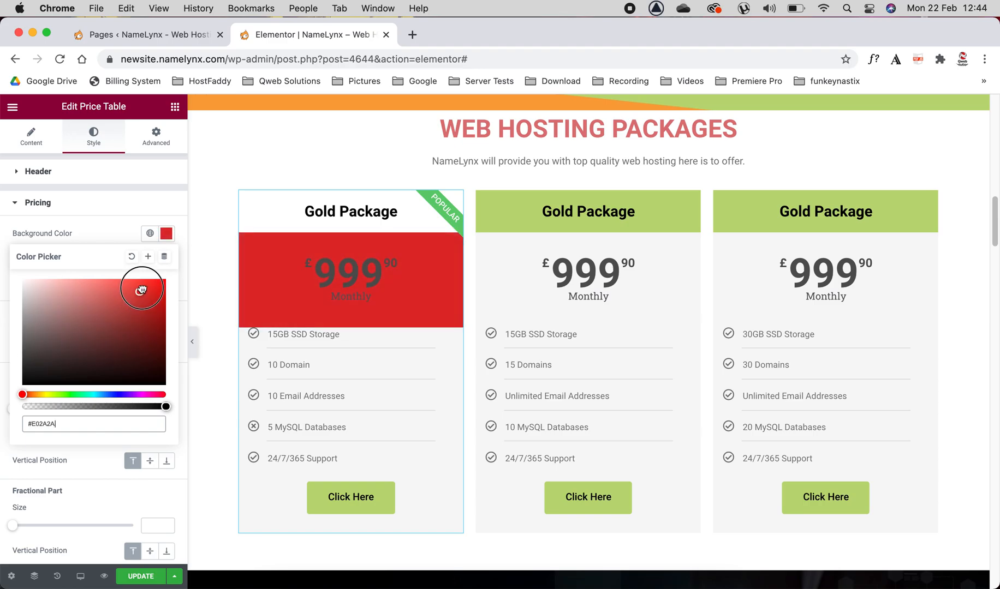
pyautogui.click(121, 220)
# Step: Give the features area of the first price table a dark gray background color
pyautogui.click(89, 233)
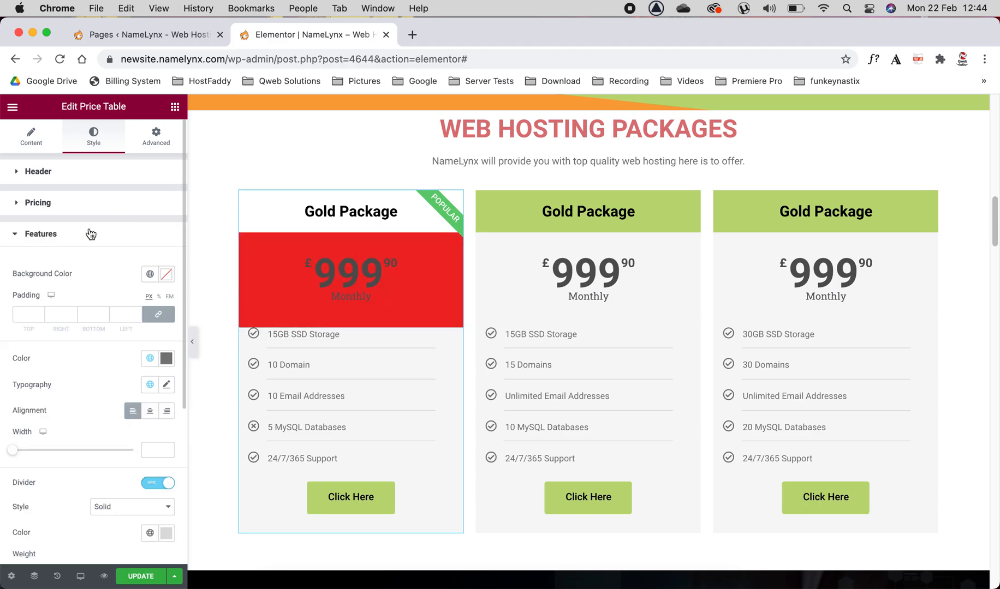
pyautogui.click(165, 275)
pyautogui.moveTo(82, 349); pyautogui.dragTo(22, 397)
pyautogui.scroll(-1, 95, 274)
pyautogui.click(61, 211)
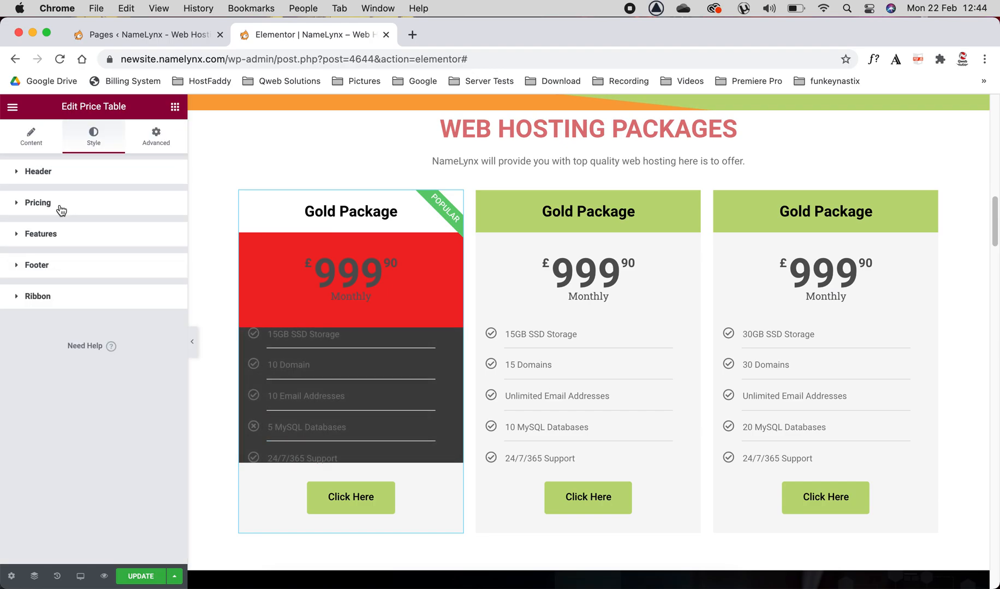
# Step: Give the footer area of the first price table a red background color
pyautogui.click(60, 276)
pyautogui.click(165, 296)
pyautogui.moveTo(111, 363); pyautogui.dragTo(173, 362)
pyautogui.click(96, 265)
# Step: Set the background color of the first price table's "Popular" ribbon to #4800FF
pyautogui.click(82, 293)
pyautogui.click(167, 327)
pyautogui.moveTo(91, 489); pyautogui.dragTo(125, 490)
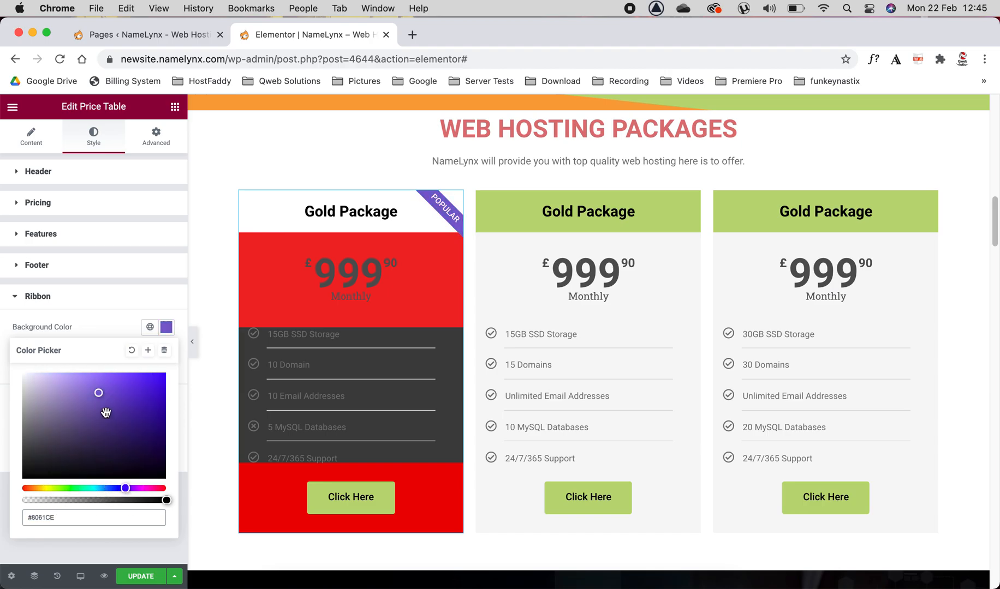
pyautogui.moveTo(106, 417); pyautogui.dragTo(166, 374)
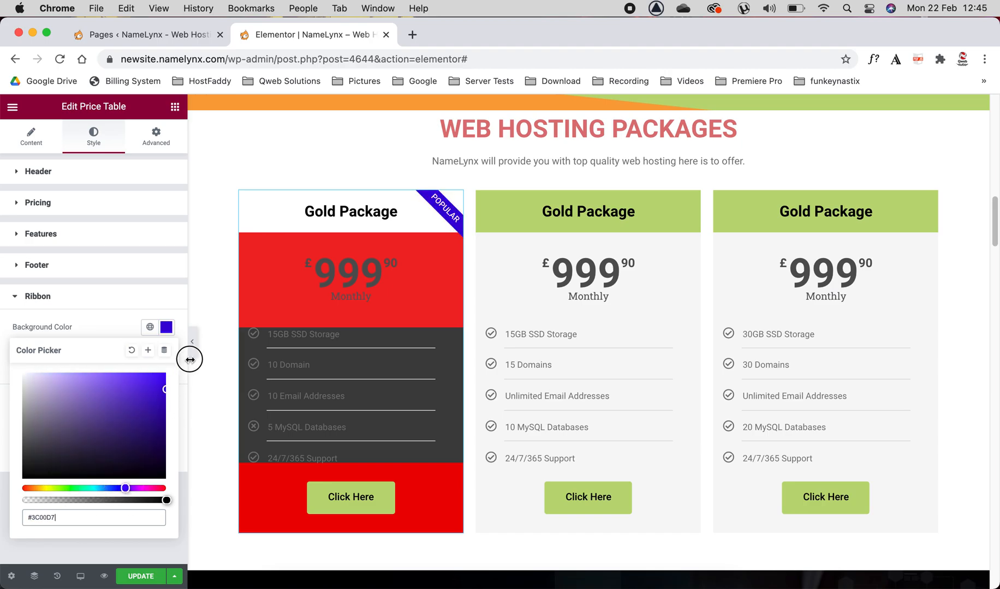
pyautogui.click(80, 296)
pyautogui.click(85, 300)
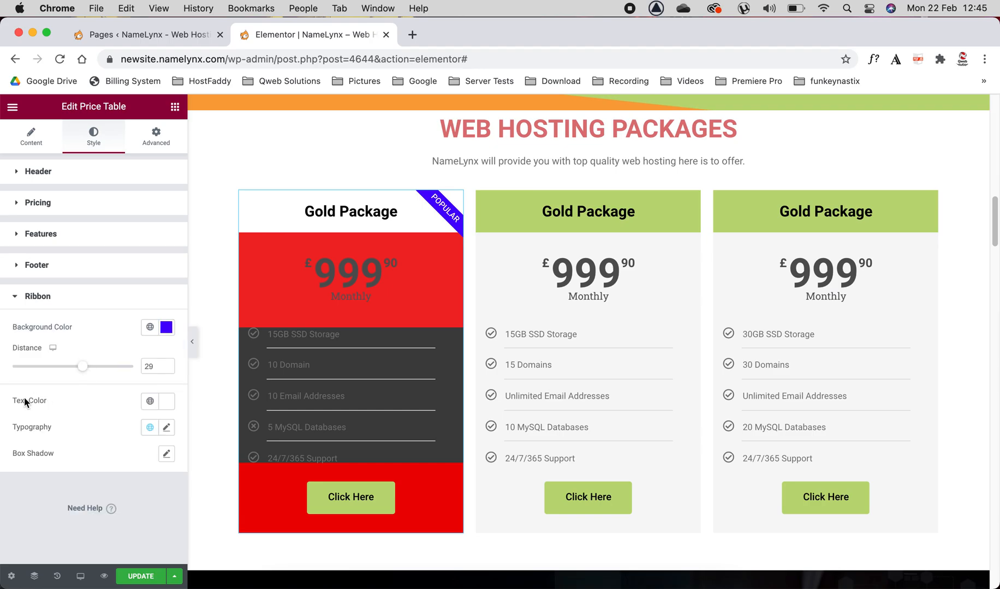
# Step: Try out a different distance for the first price table's ribbon and return it to 29
pyautogui.moveTo(84, 375); pyautogui.dragTo(11, 366)
pyautogui.moveTo(78, 372); pyautogui.dragTo(83, 370)
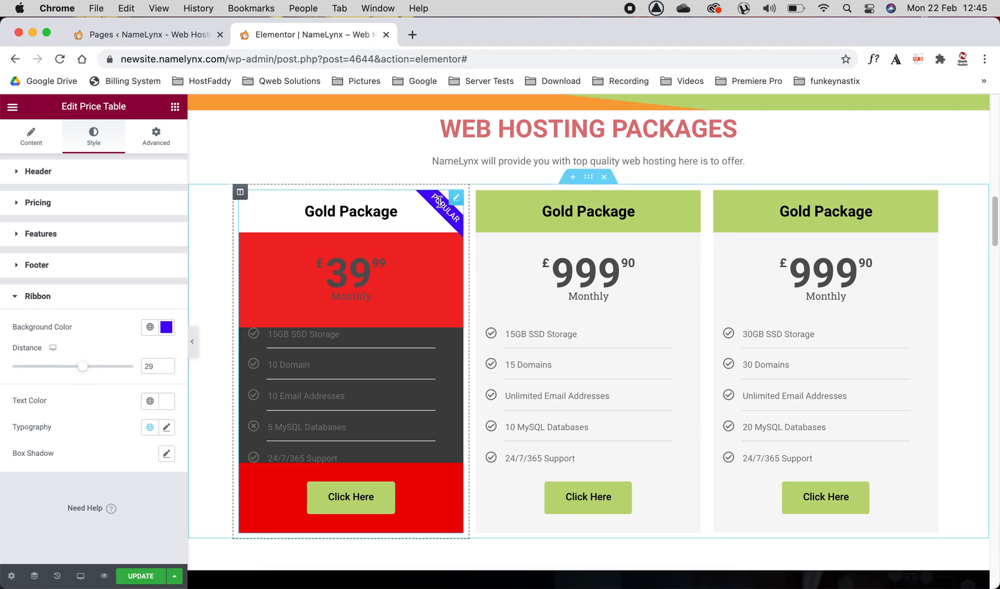
pyautogui.moveTo(308, 212); pyautogui.dragTo(385, 217)
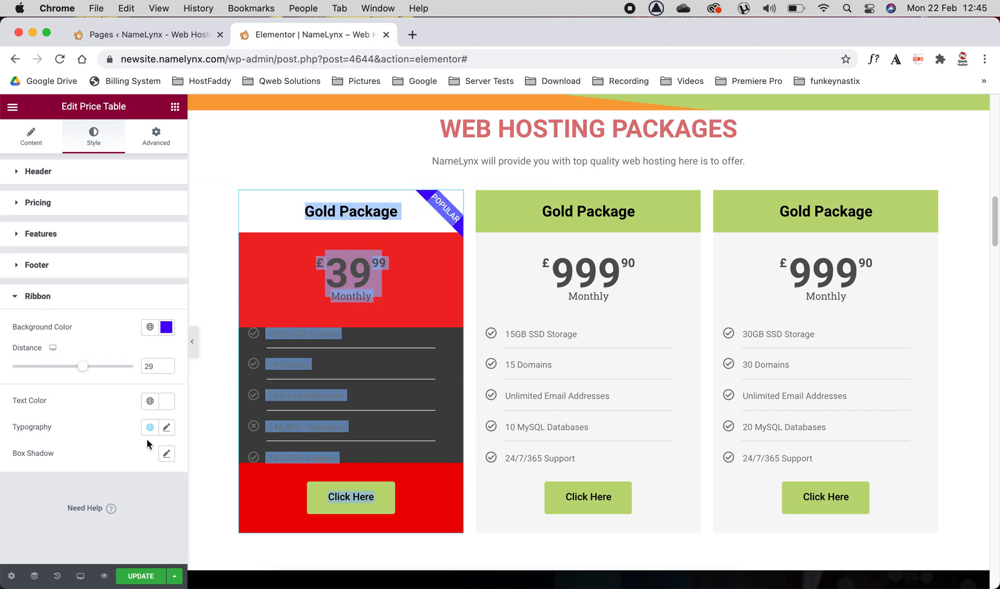
pyautogui.click(55, 294)
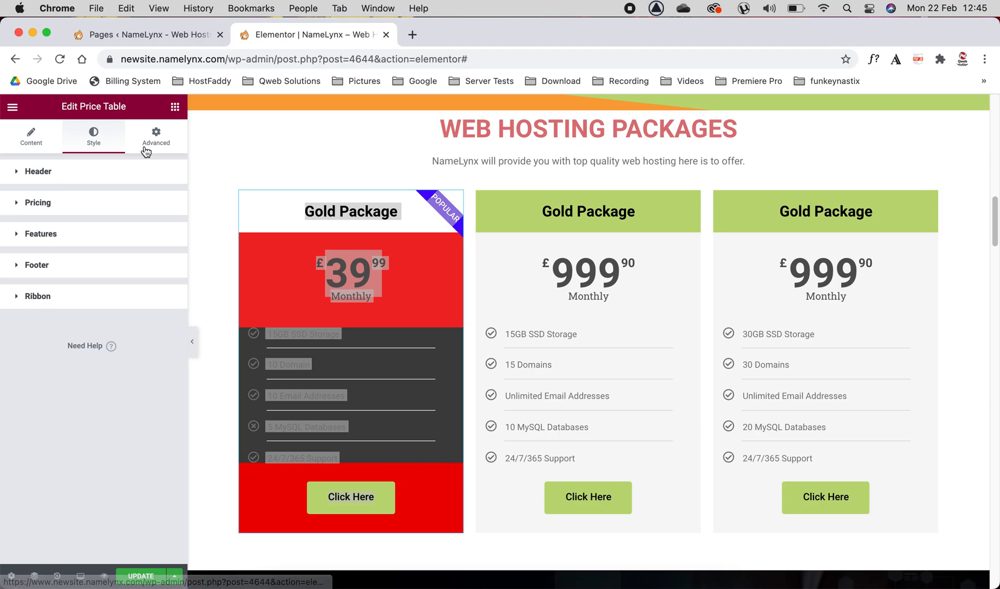
# Step: Replace the tablet image in the Email Hosting section with the online shopping phone image from the media library
pyautogui.scroll(-10, 469, 197)
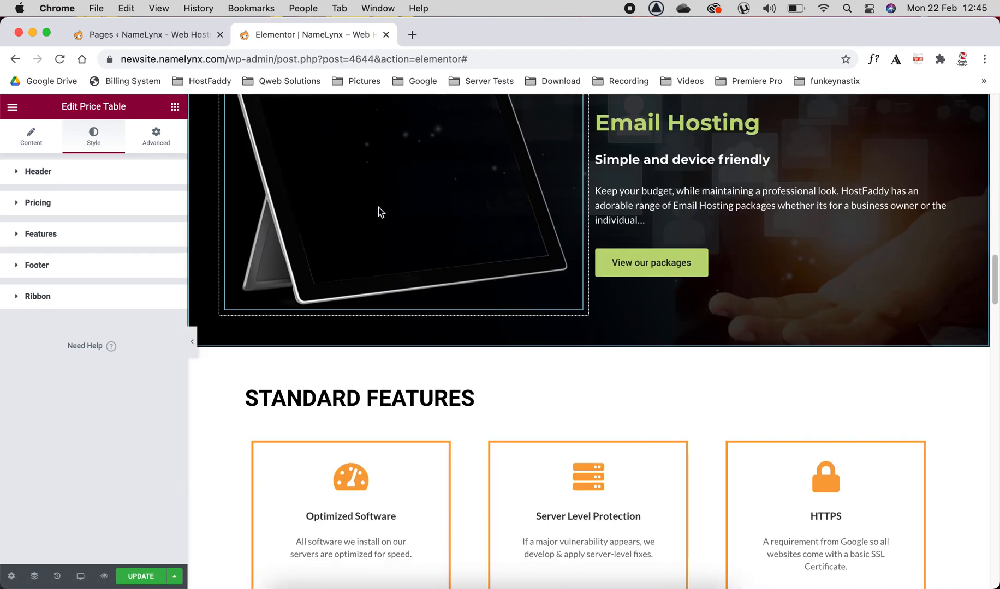
pyautogui.scroll(2, 381, 213)
pyautogui.click(391, 276)
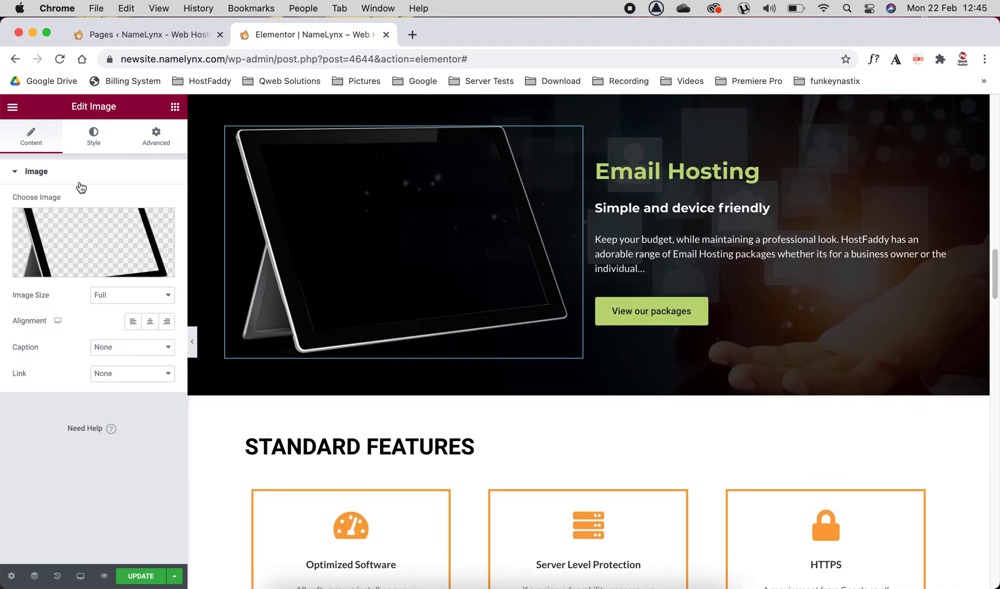
pyautogui.click(109, 245)
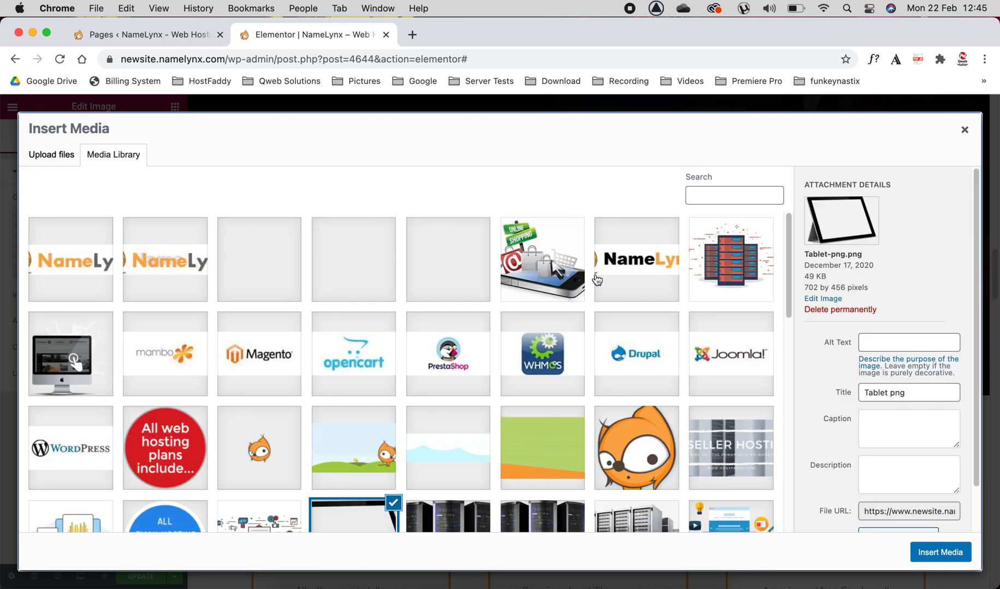
pyautogui.click(562, 273)
pyautogui.click(940, 553)
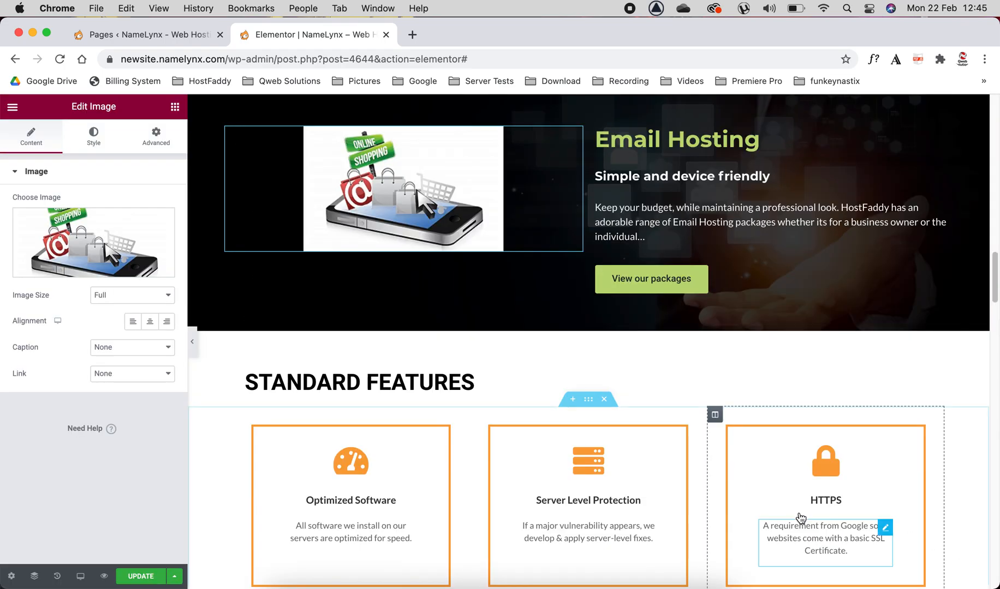
# Step: View the settings of the "View our packages" button, including its link, and of the Optimized Software icon
pyautogui.click(641, 288)
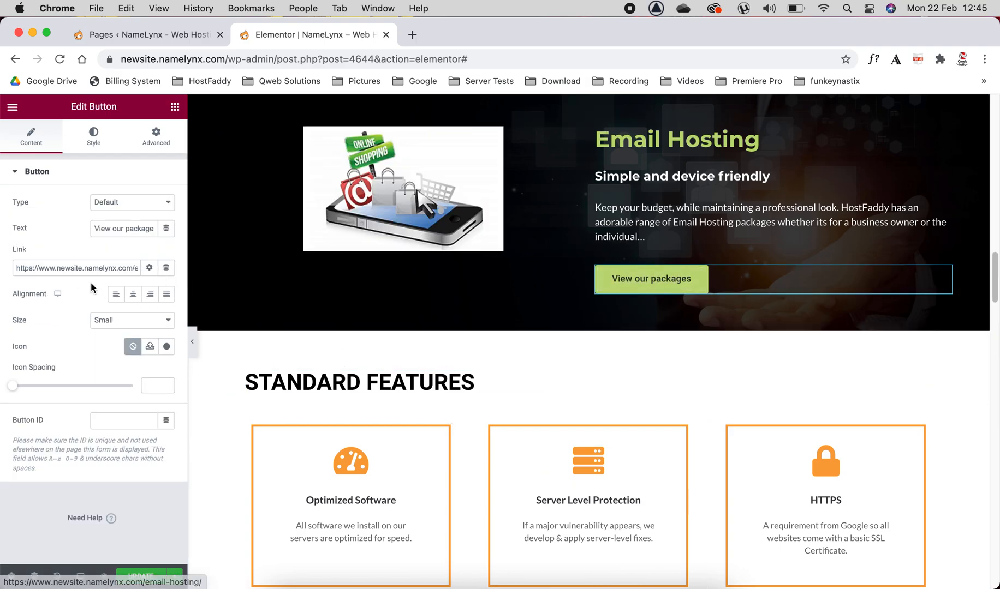
pyautogui.scroll(-5, 489, 298)
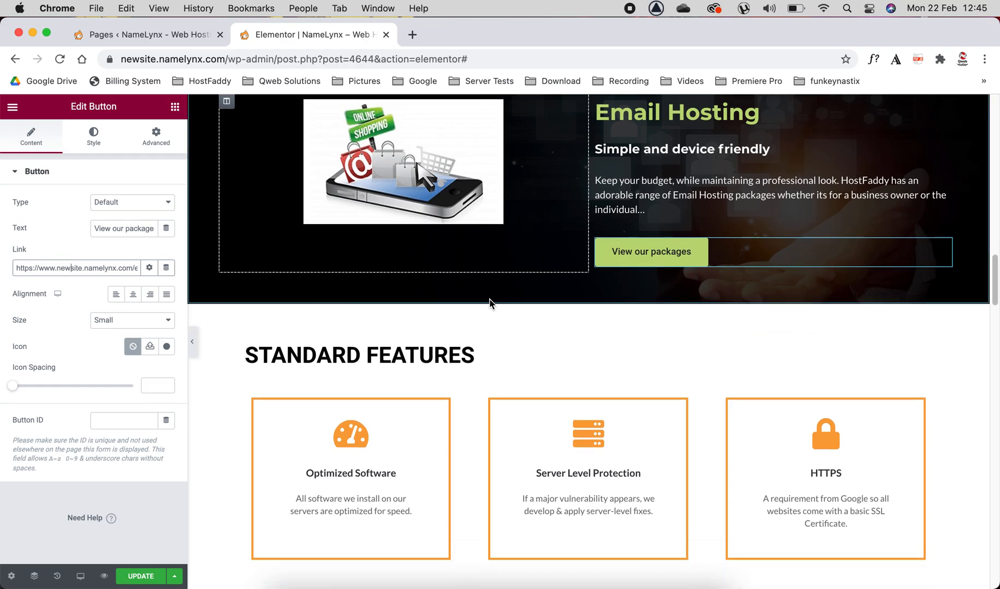
pyautogui.click(328, 222)
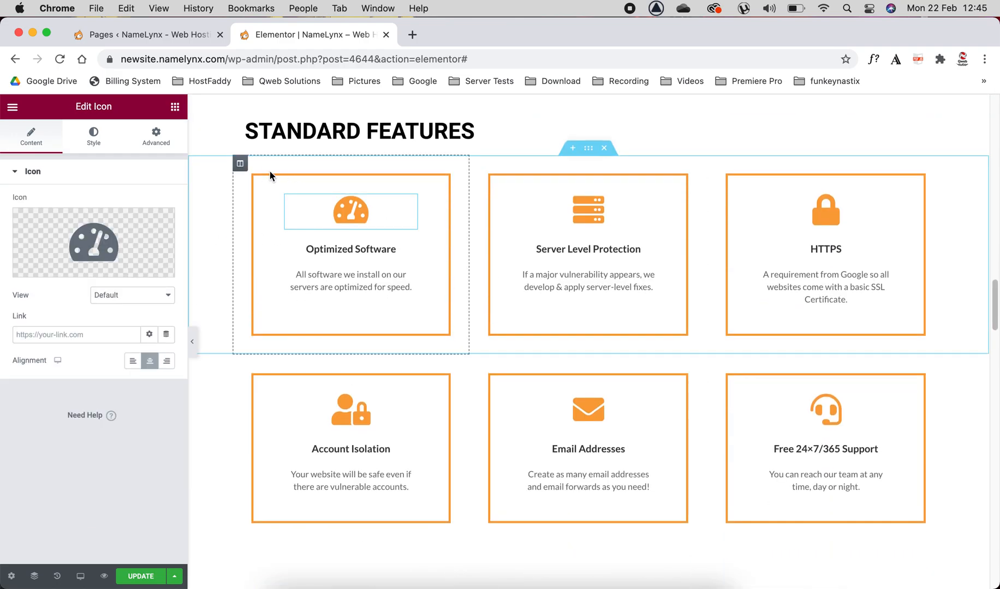
# Step: Set the border color of the Optimized Software column under Standard Features to black, #000000
pyautogui.click(240, 164)
pyautogui.click(95, 134)
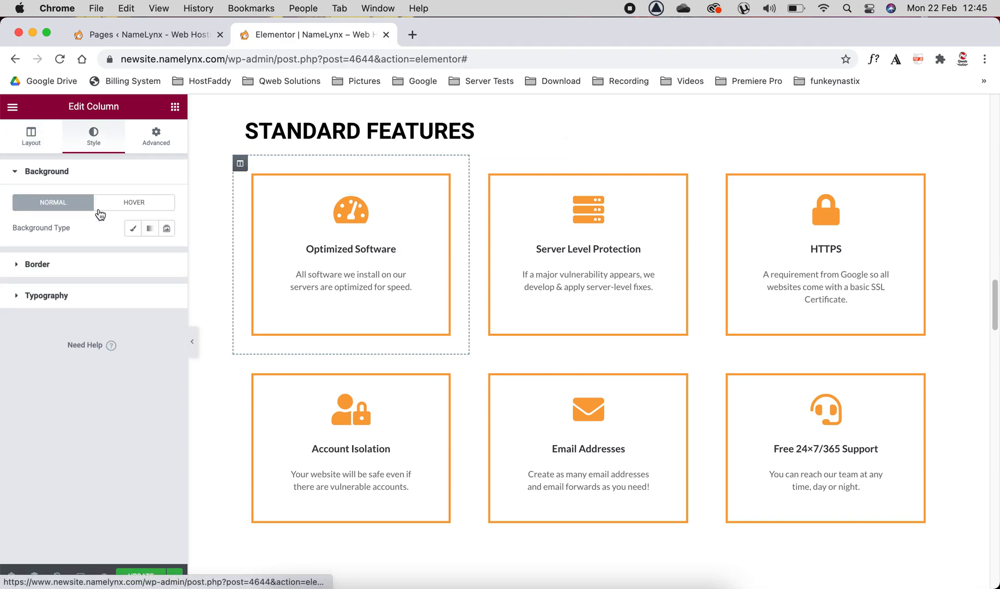
pyautogui.click(52, 271)
pyautogui.click(167, 334)
pyautogui.moveTo(136, 391); pyautogui.dragTo(2, 498)
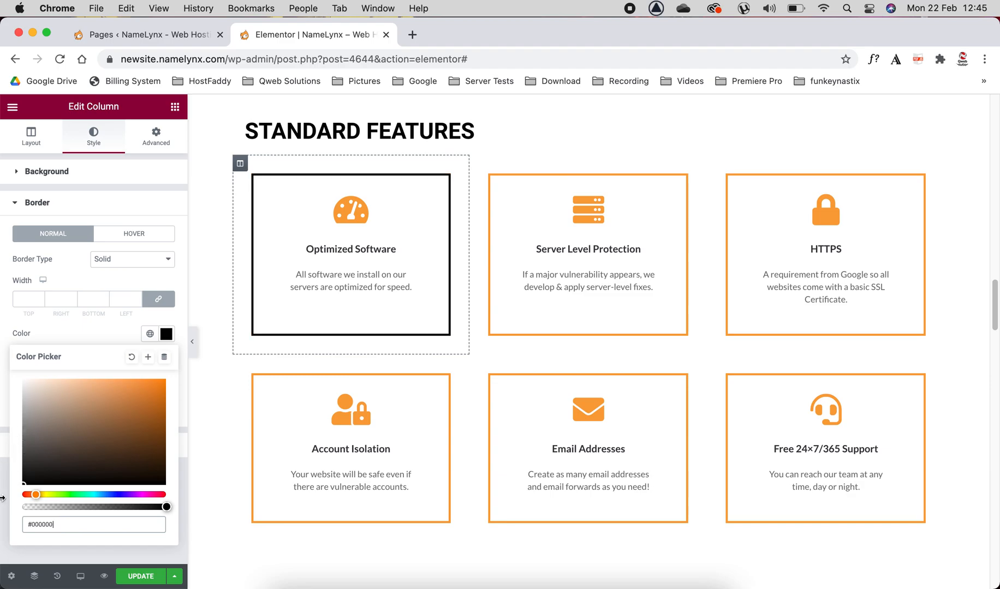
pyautogui.click(92, 210)
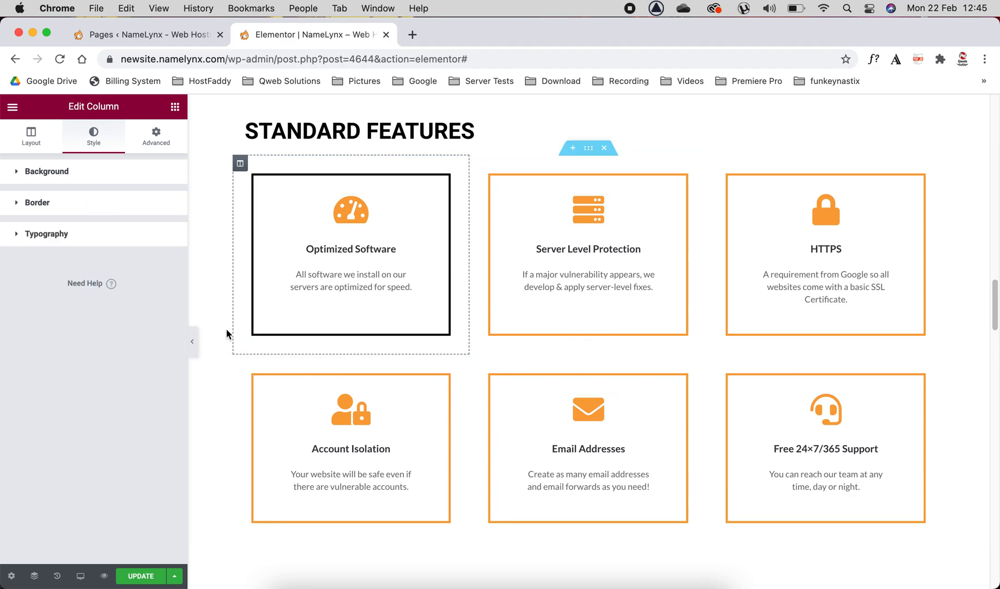
# Step: Open the "How Does Web Hosting Work?" toggle item's title and description for editing and widen the settings area
pyautogui.scroll(-10, 435, 261)
pyautogui.scroll(2, 437, 325)
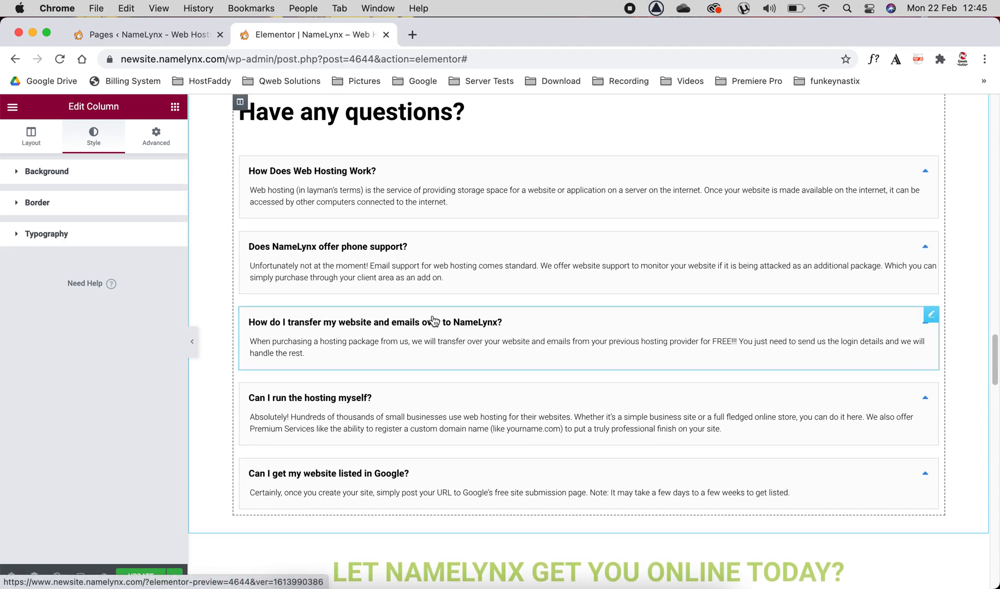
pyautogui.click(388, 175)
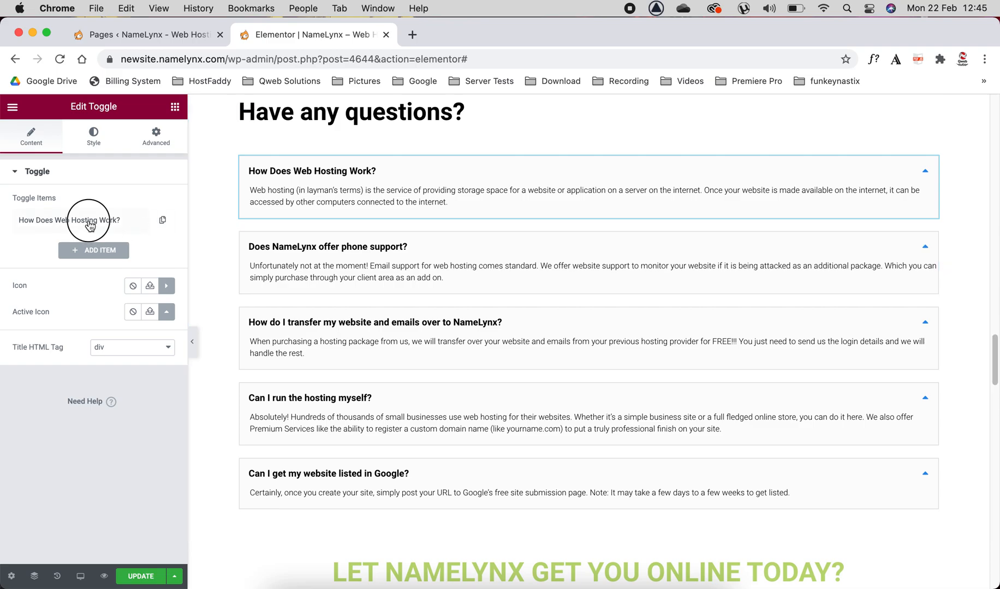
pyautogui.click(90, 222)
pyautogui.moveTo(119, 263); pyautogui.dragTo(75, 263)
pyautogui.click(42, 452)
pyautogui.moveTo(190, 383); pyautogui.dragTo(325, 388)
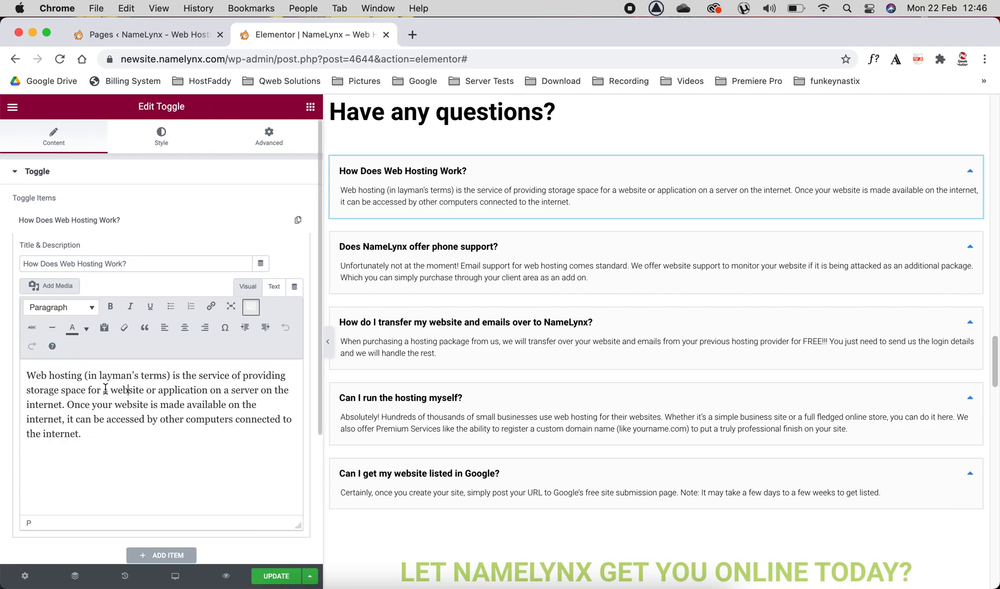
# Step: Center the toggle item's whole description text, align it left again, and narrow the settings area
pyautogui.moveTo(92, 447); pyautogui.dragTo(2, 371)
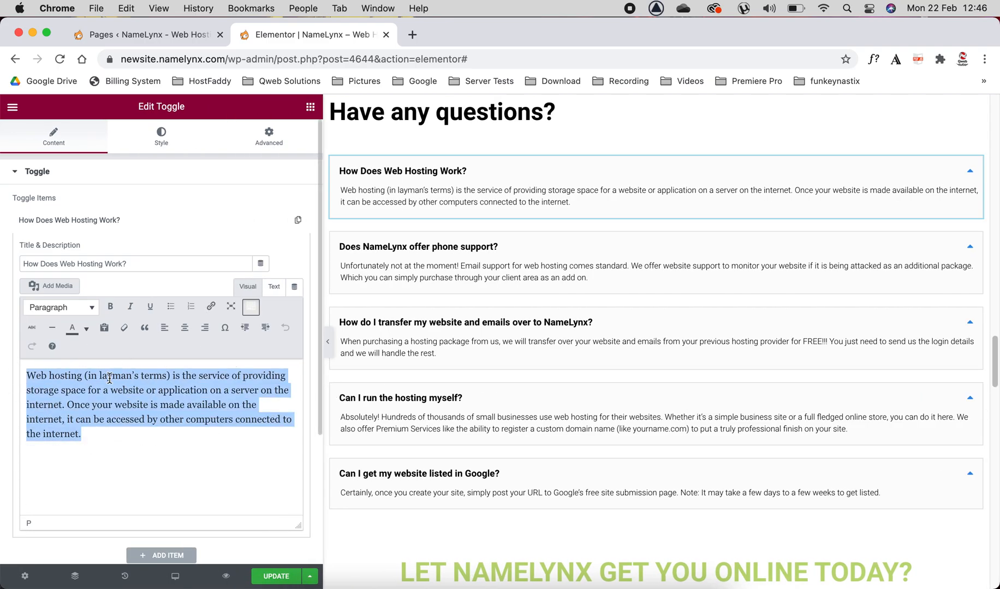
pyautogui.click(185, 327)
pyautogui.click(164, 327)
pyautogui.moveTo(324, 252); pyautogui.dragTo(197, 244)
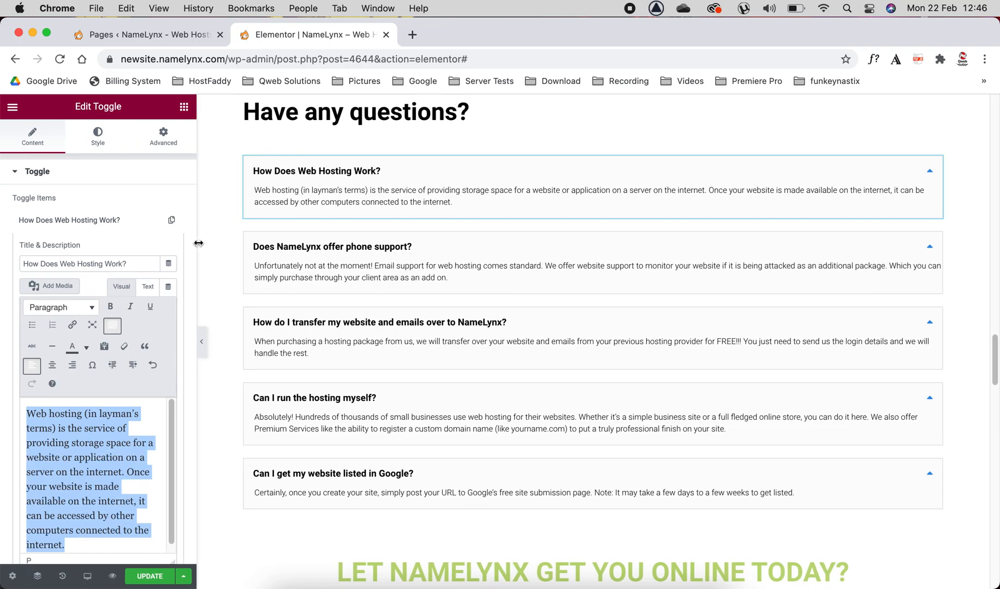
# Step: View the style settings of the Web Development icon box and the content settings of the "Website" heading
pyautogui.scroll(-5, 421, 303)
pyautogui.scroll(-3, 420, 303)
pyautogui.click(420, 244)
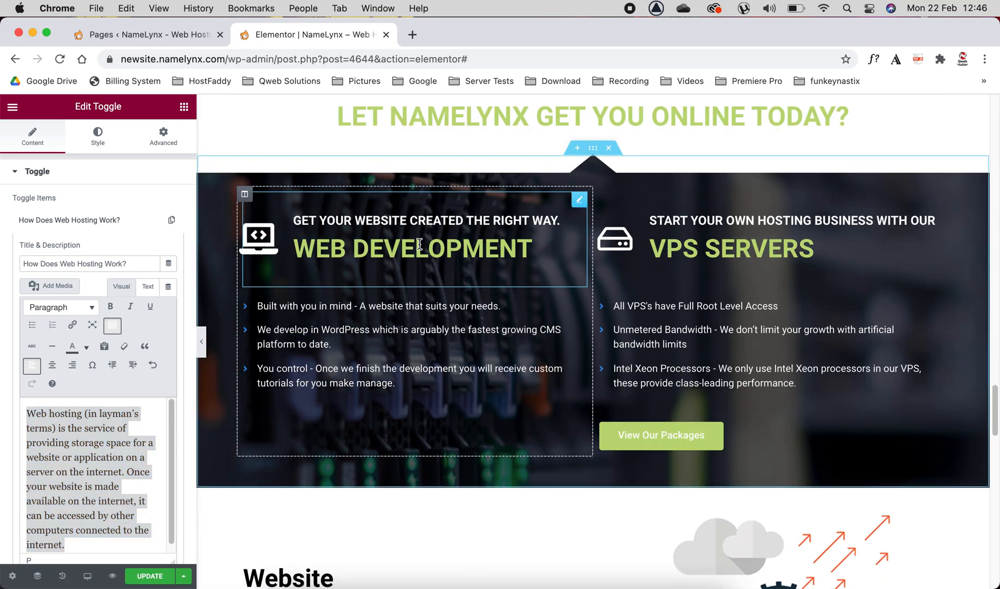
pyautogui.click(98, 137)
pyautogui.scroll(-4, 478, 326)
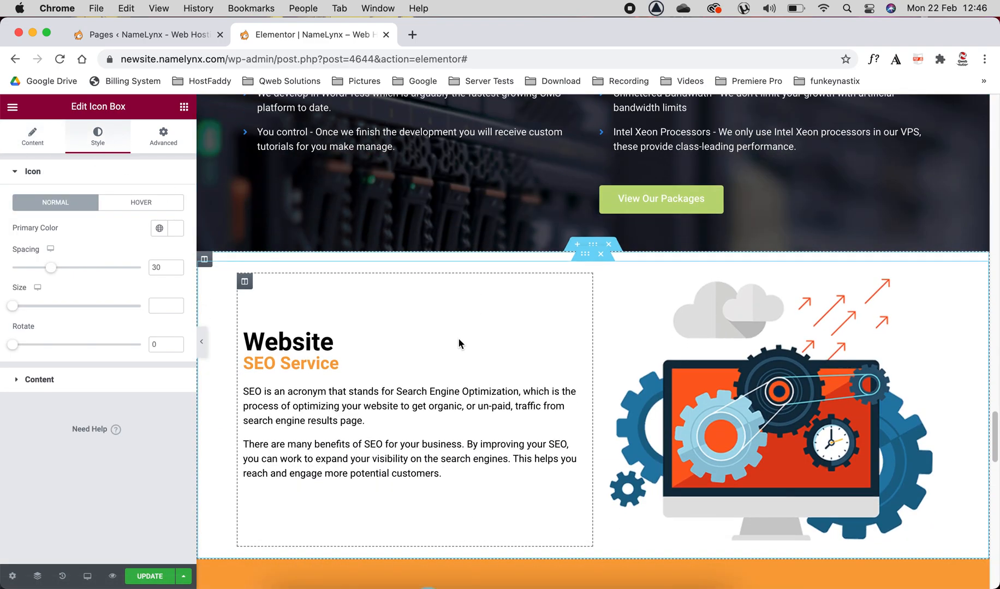
pyautogui.click(440, 341)
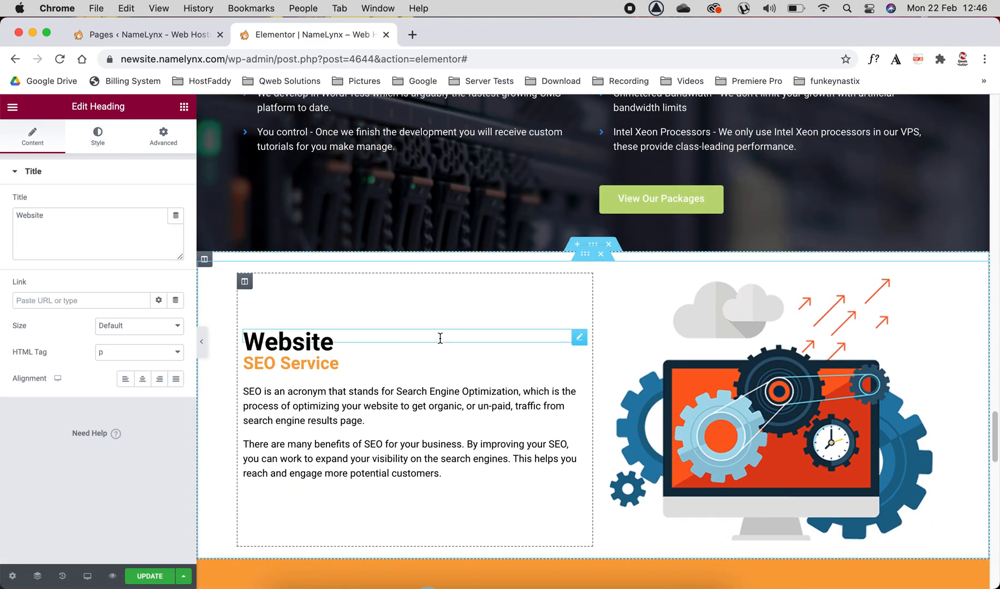
# Step: Add a new section with three equal columns at the end of the page, above the footer
pyautogui.scroll(-20, 440, 338)
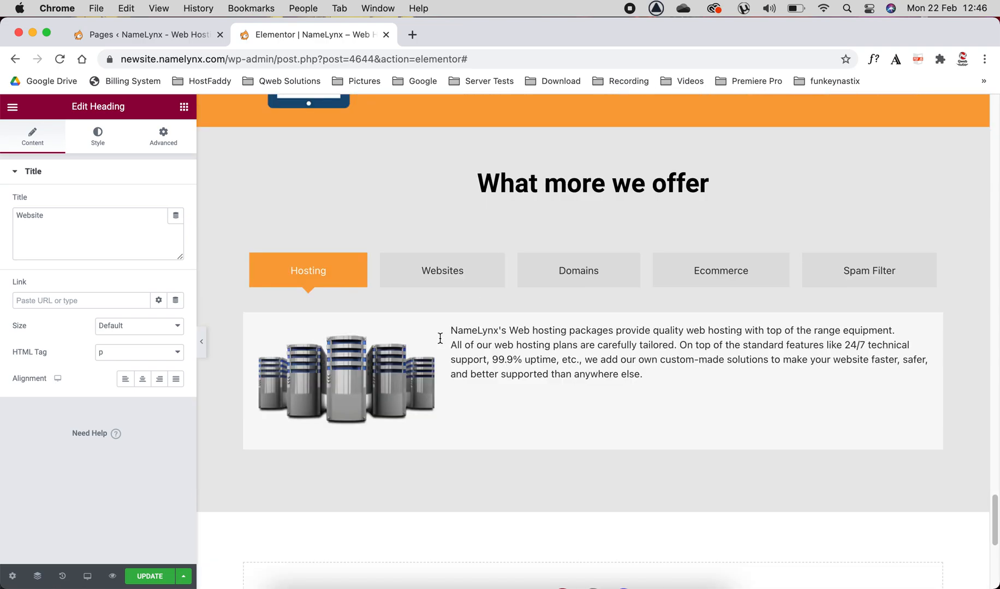
pyautogui.scroll(-3, 440, 338)
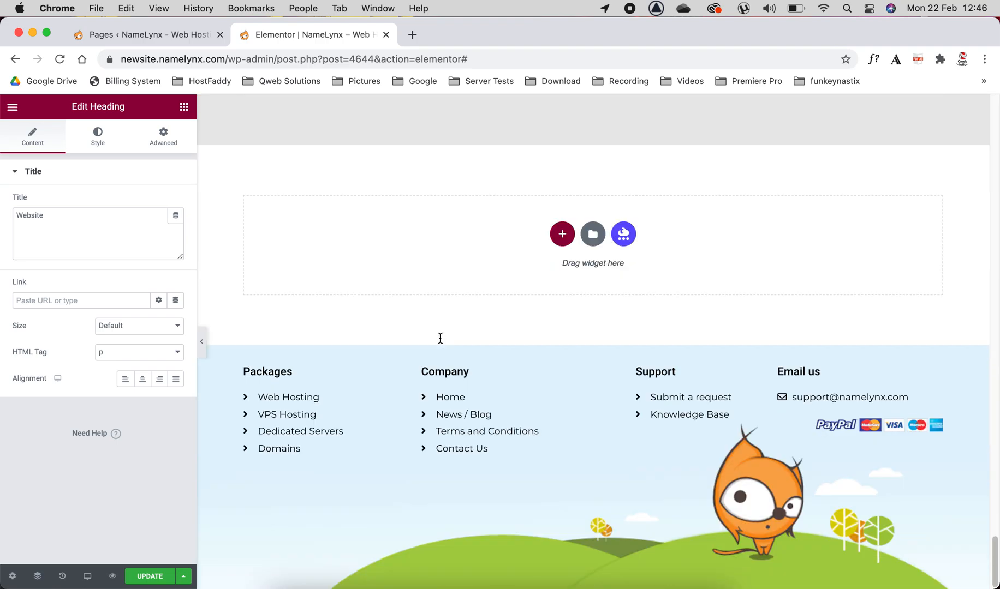
pyautogui.click(561, 236)
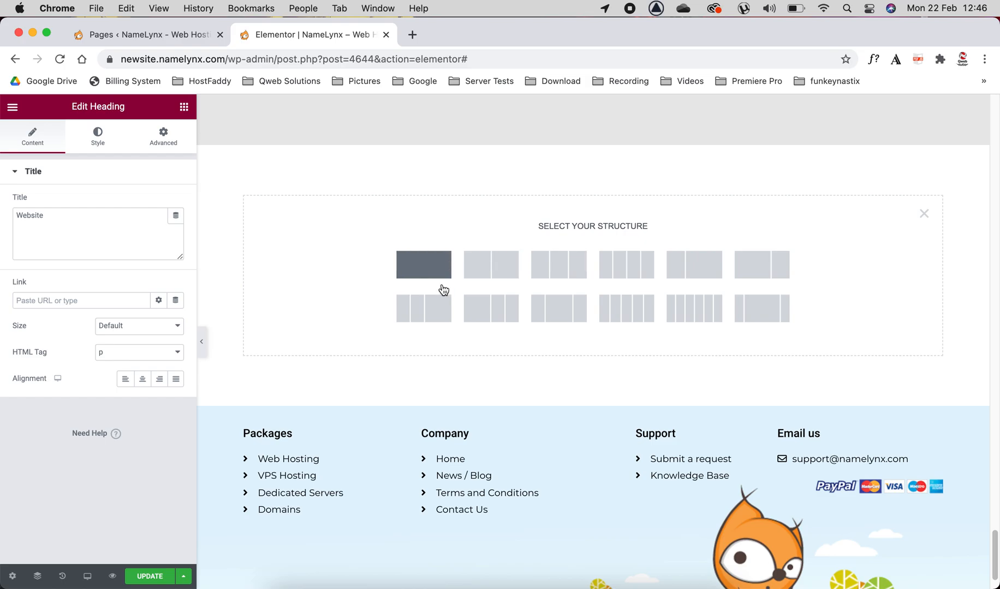
pyautogui.click(562, 272)
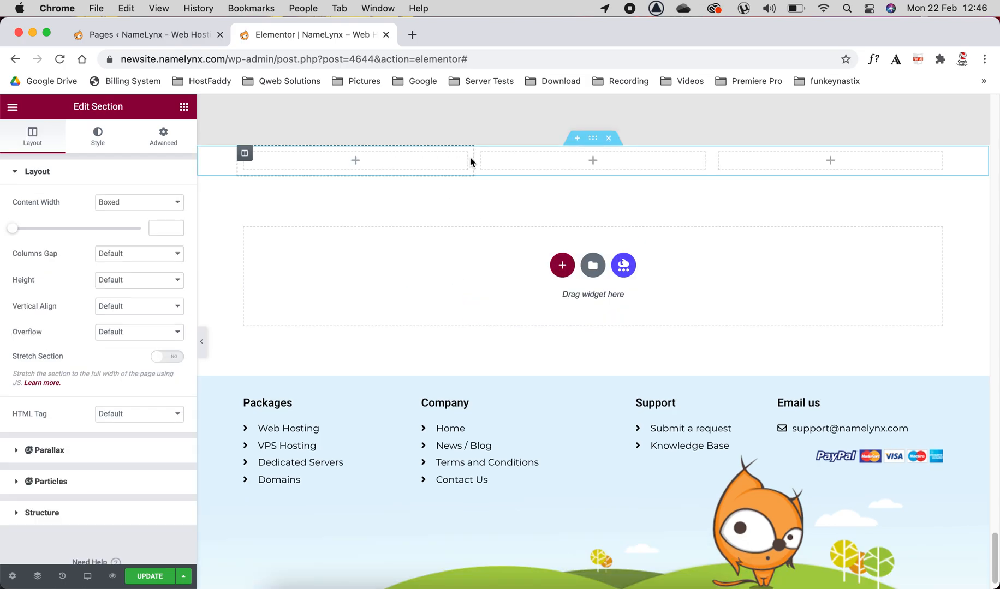
# Step: Browse the available widgets for the new section's first column, from the basic elements through the Essential Addons group
pyautogui.click(245, 154)
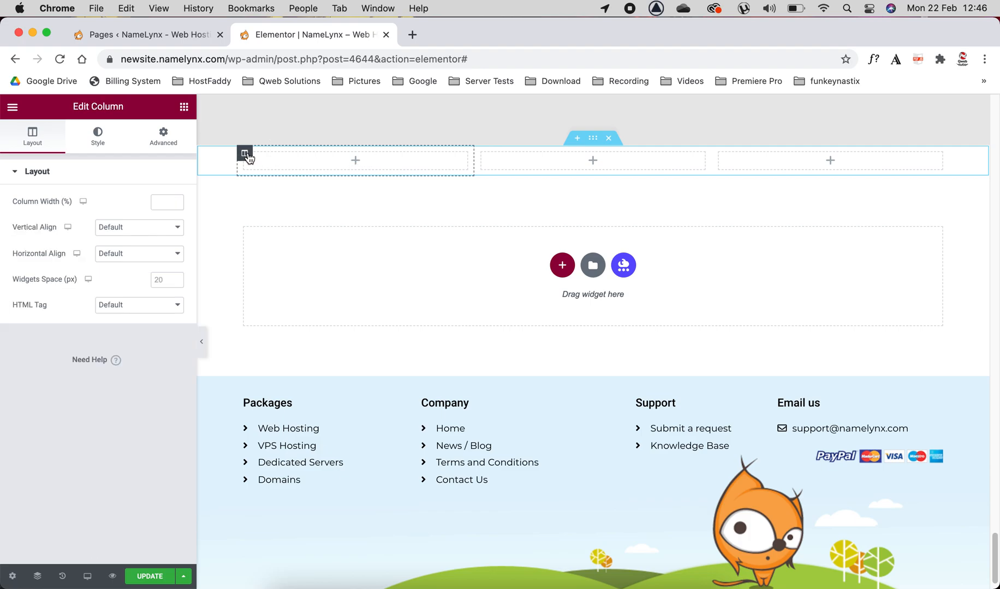
pyautogui.click(354, 160)
pyautogui.scroll(-7, 159, 260)
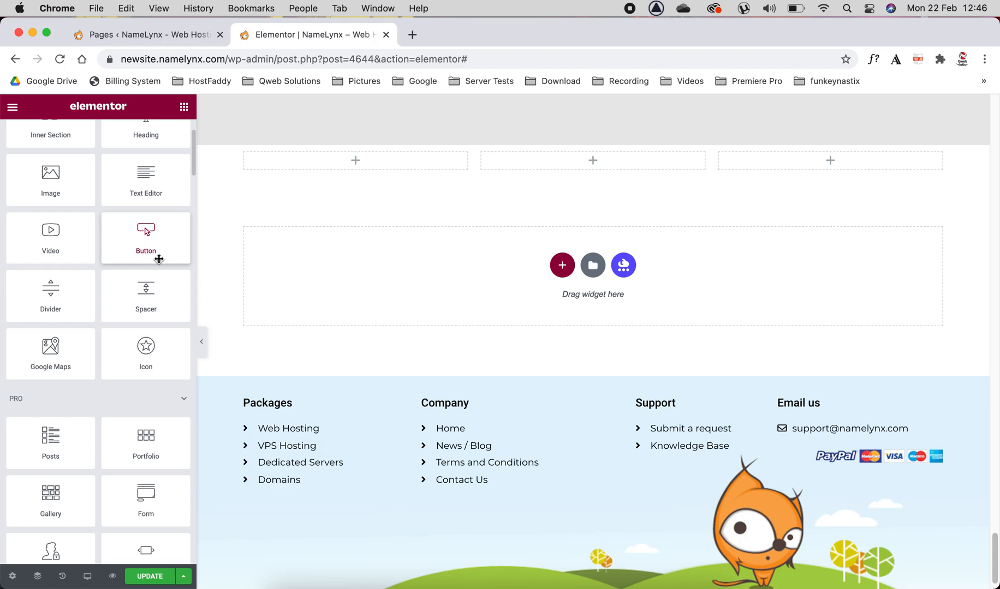
pyautogui.scroll(-8, 158, 259)
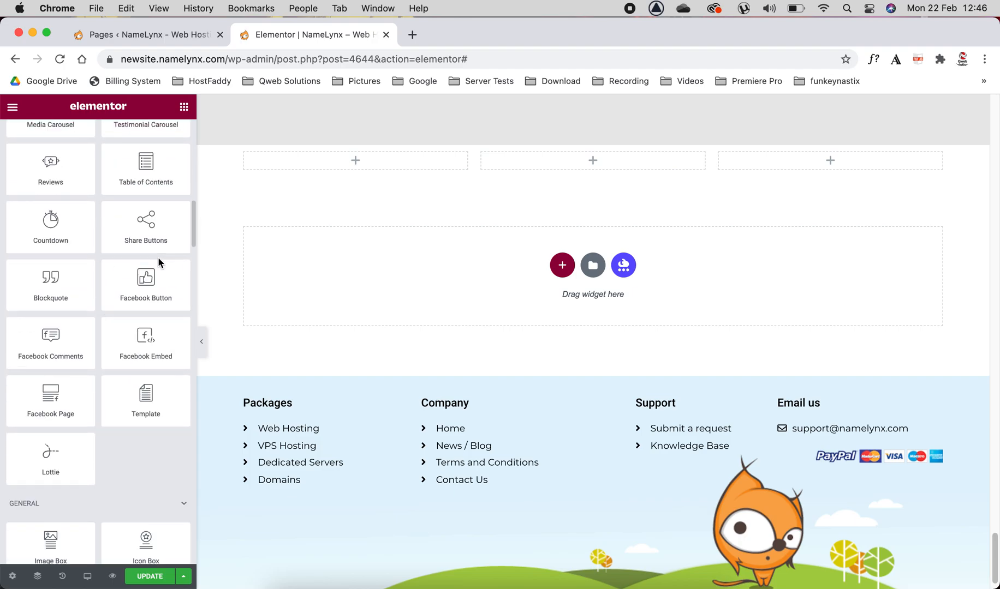
pyautogui.scroll(-2, 87, 295)
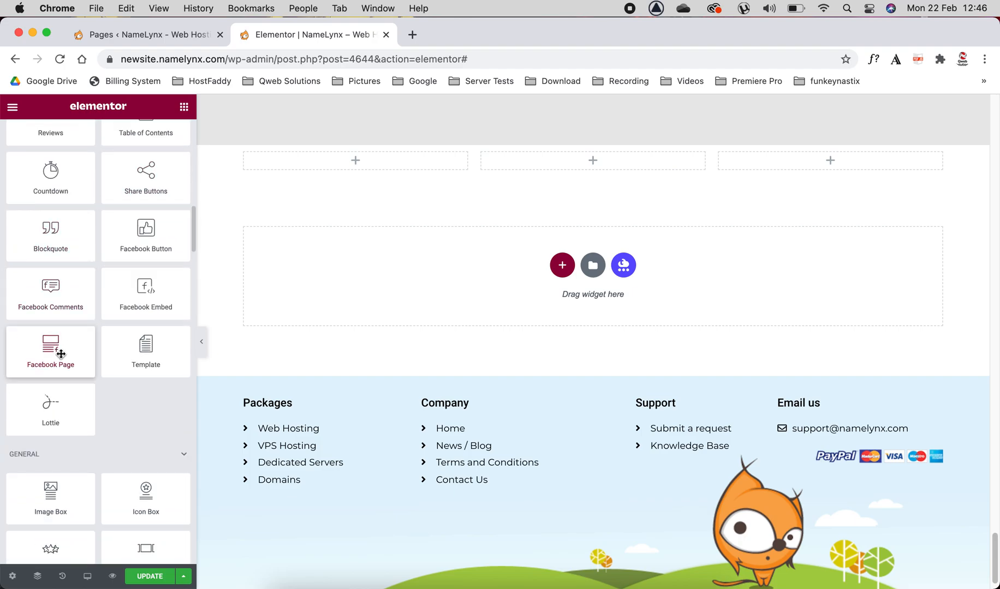
pyautogui.scroll(-8, 81, 289)
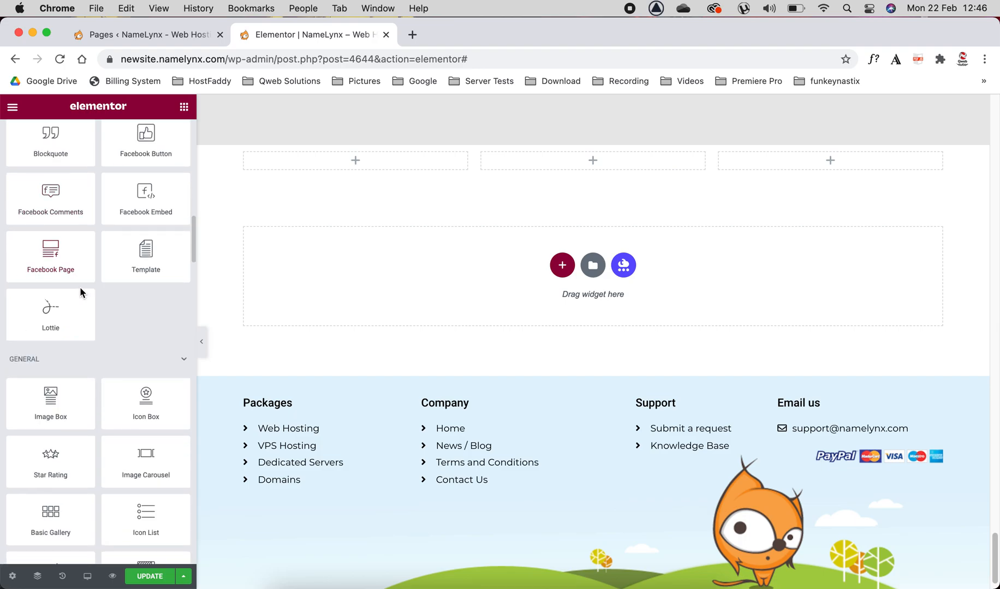
pyautogui.scroll(-10, 80, 290)
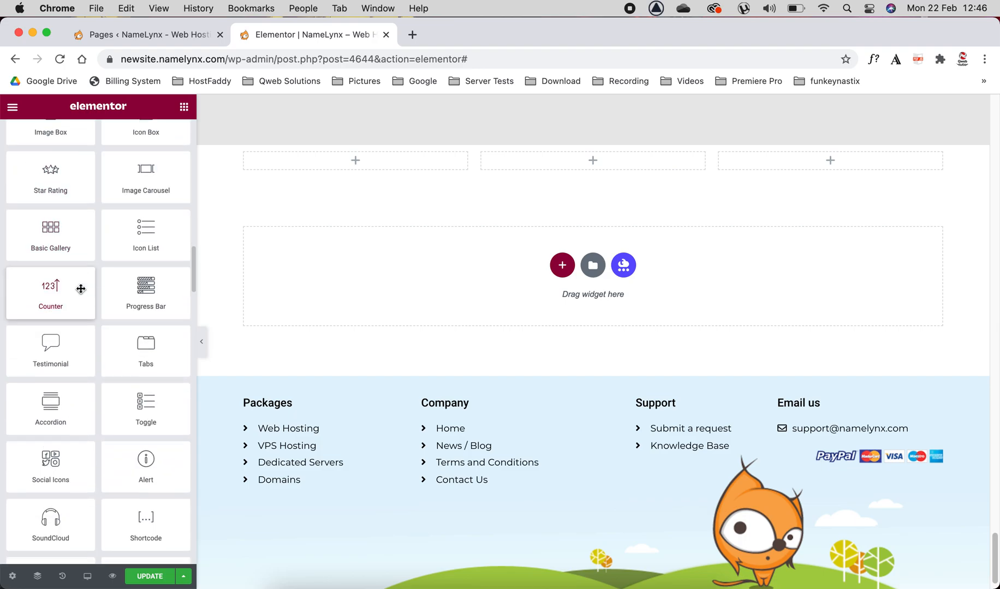
pyautogui.scroll(-2, 81, 293)
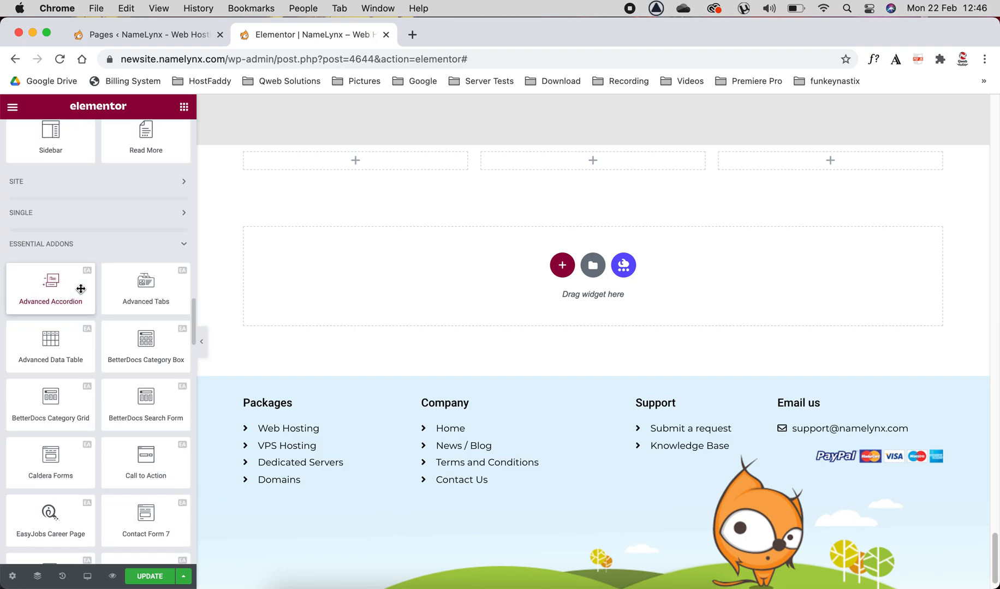
pyautogui.scroll(-3, 164, 309)
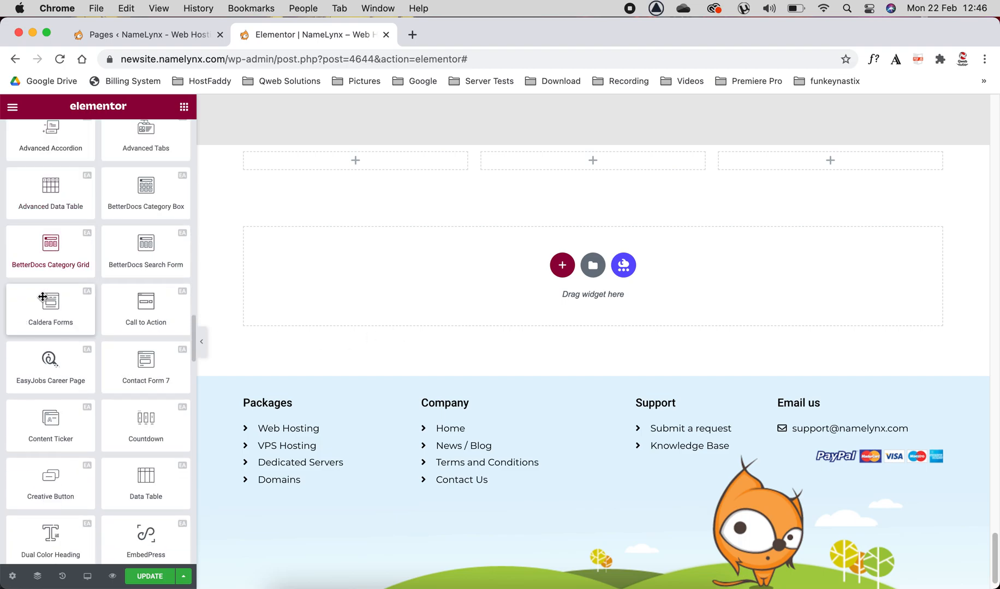
pyautogui.scroll(-4, 85, 259)
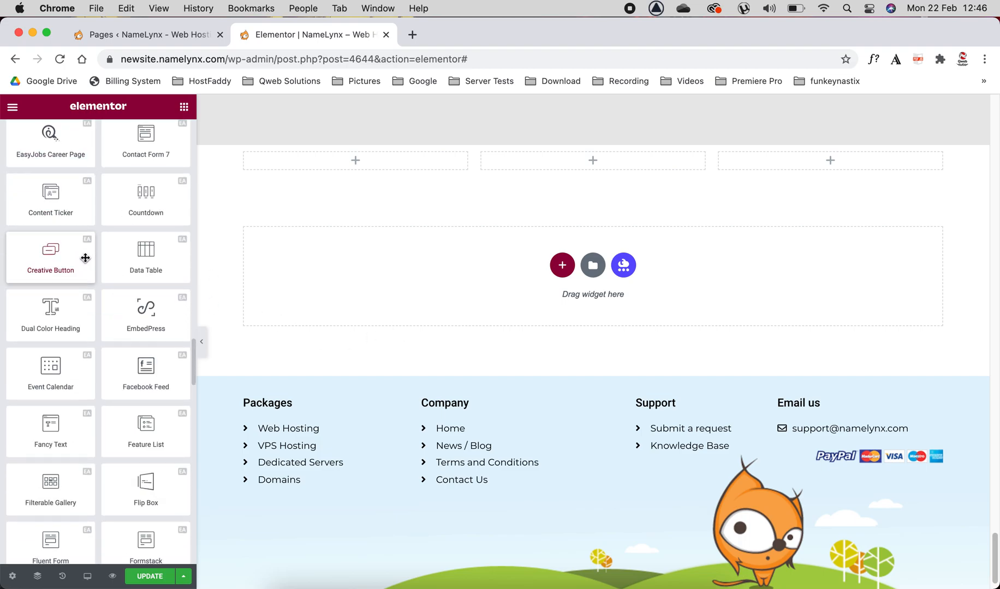
pyautogui.scroll(15, 85, 258)
pyautogui.scroll(8, 85, 259)
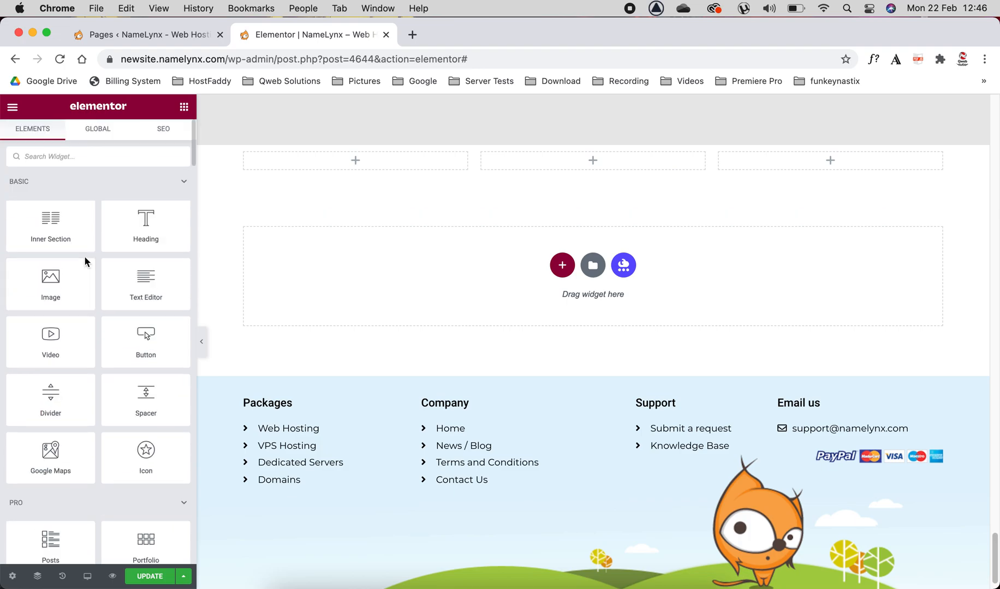
# Step: Browse the ready-made page templates in the template library and close it without inserting any
pyautogui.click(594, 267)
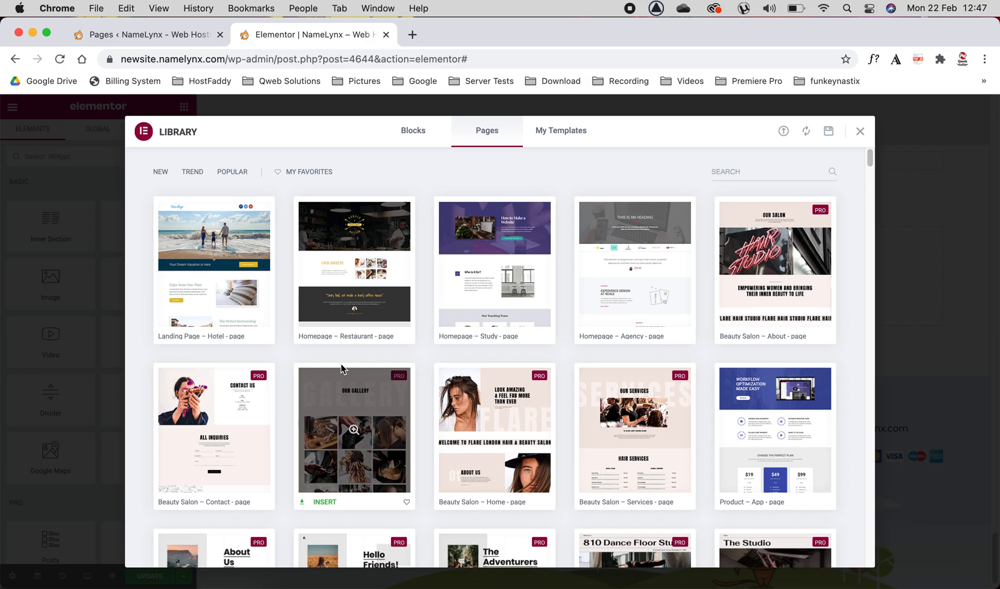
pyautogui.scroll(-5, 384, 359)
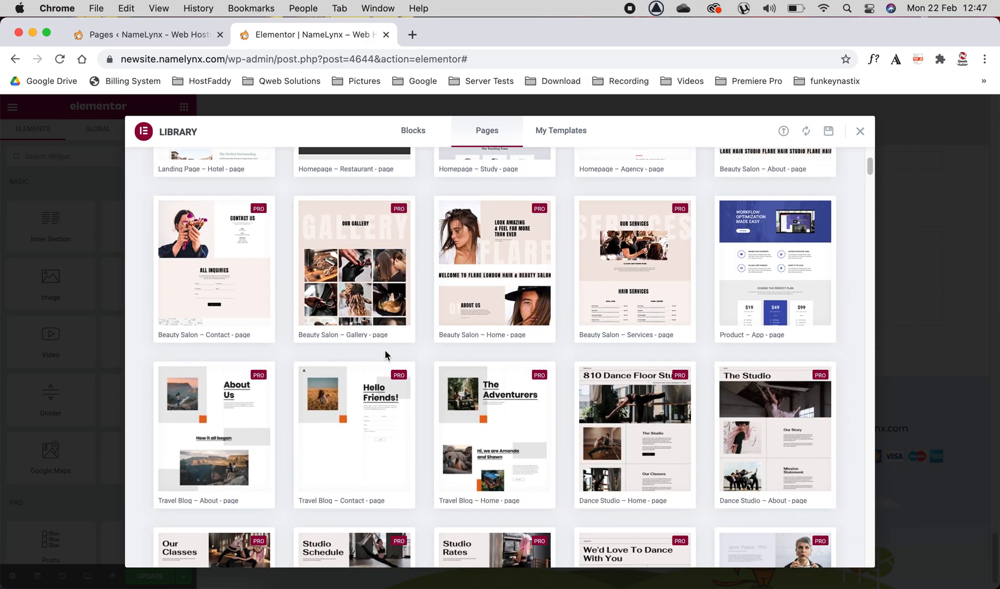
pyautogui.moveTo(385, 354)
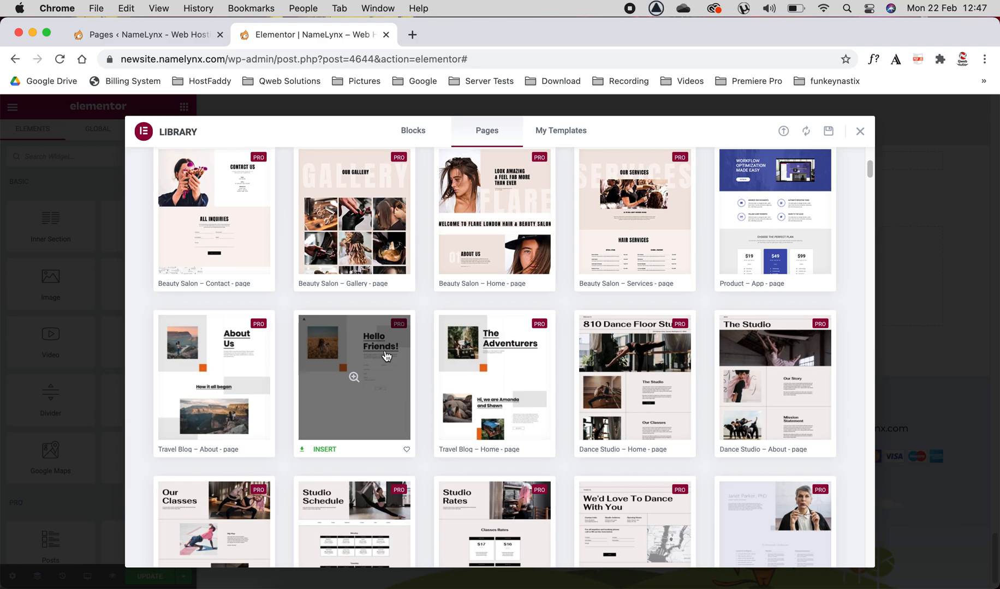
pyautogui.click(861, 131)
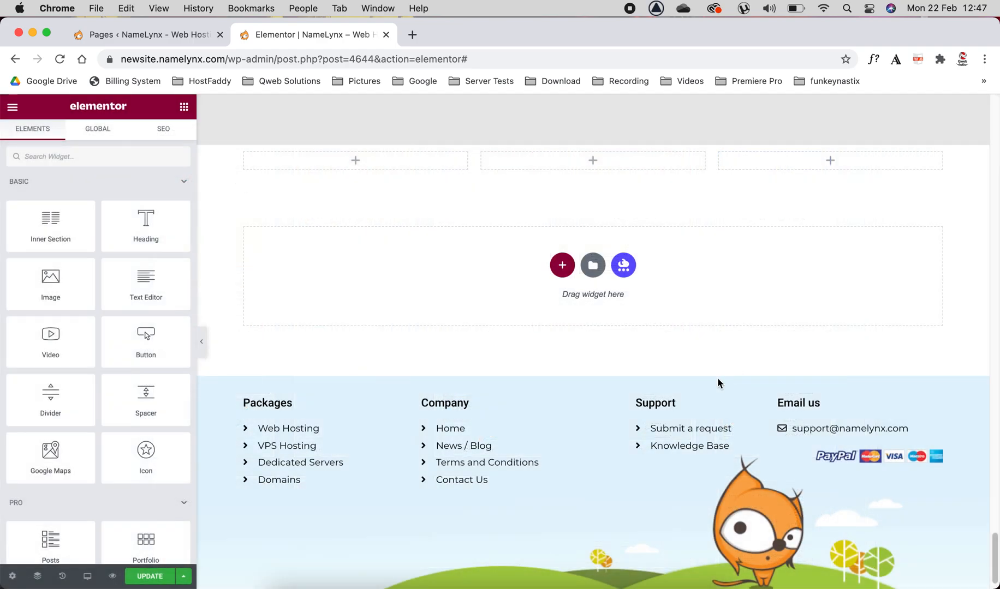
# Step: View the Templately template offer from the empty section area and close it without installing
pyautogui.click(625, 265)
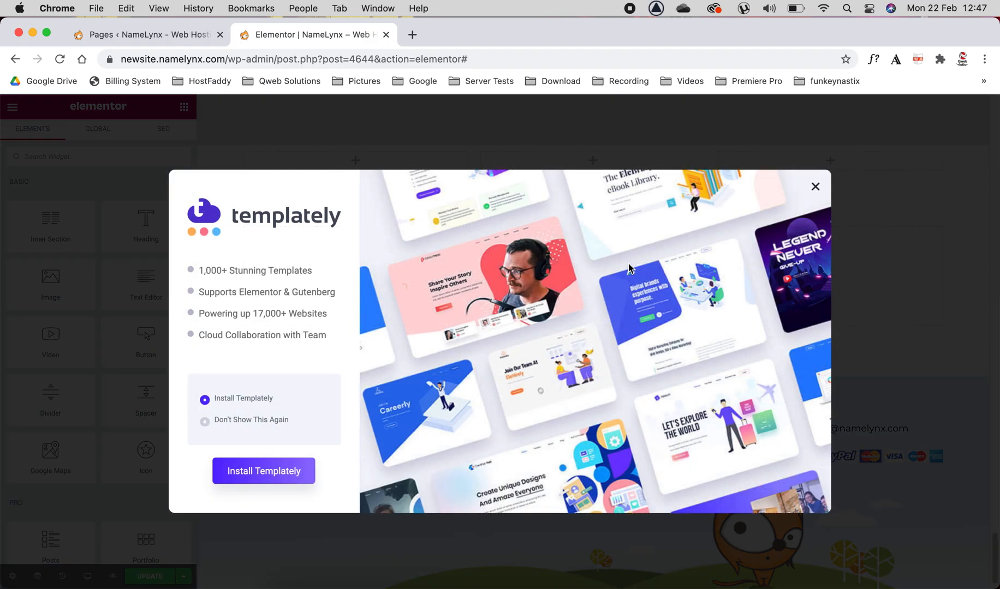
pyautogui.click(813, 190)
pyautogui.scroll(20, 453, 279)
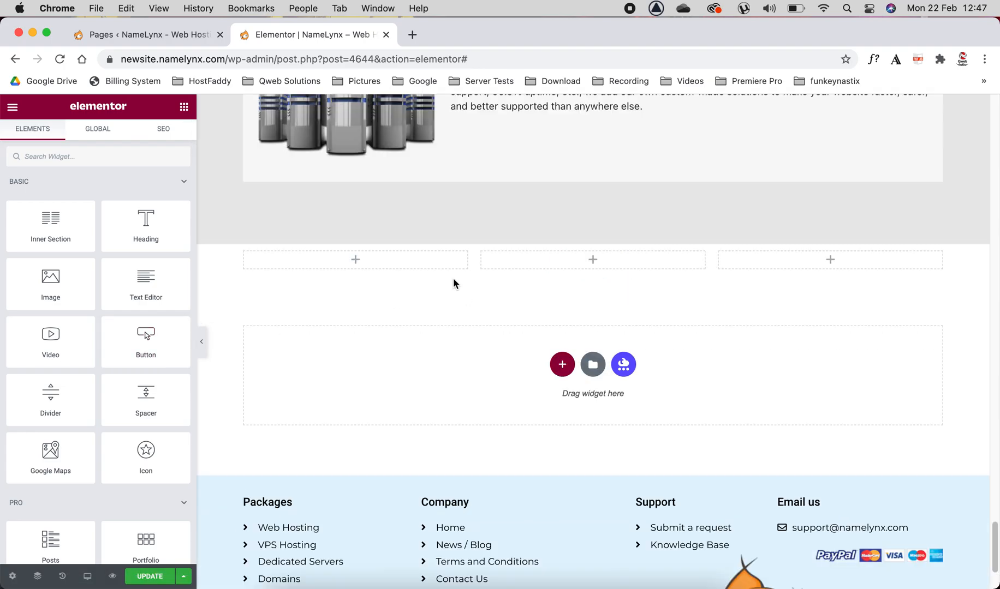